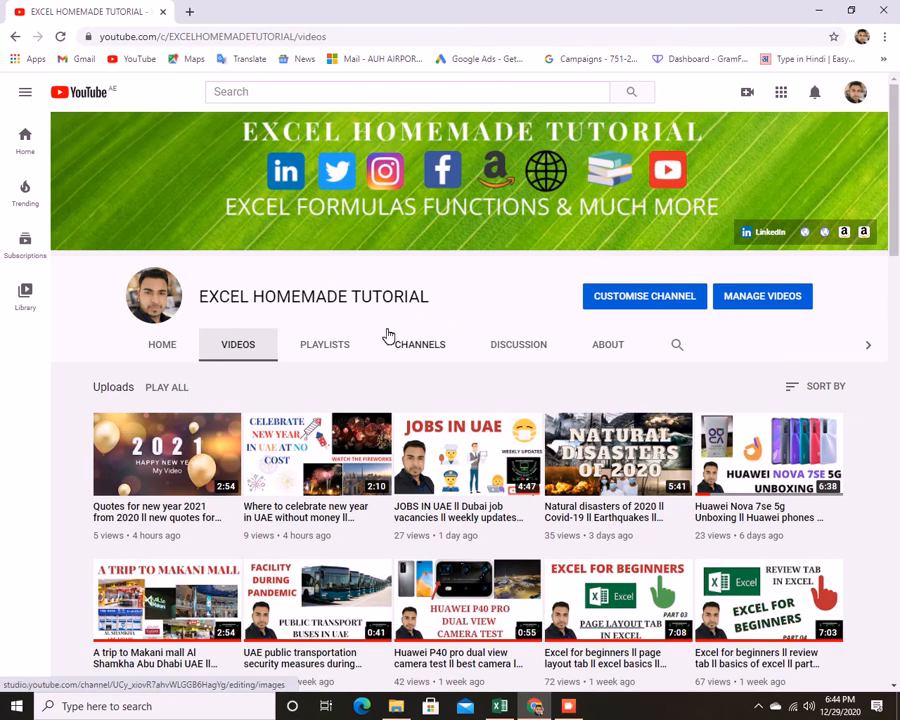
Look through the channel's list of uploaded videos down to the oldest ones and return to the beginning
{"action": "scroll", "coordinate": [372, 362], "scroll_direction": "down", "scroll_amount": 3}
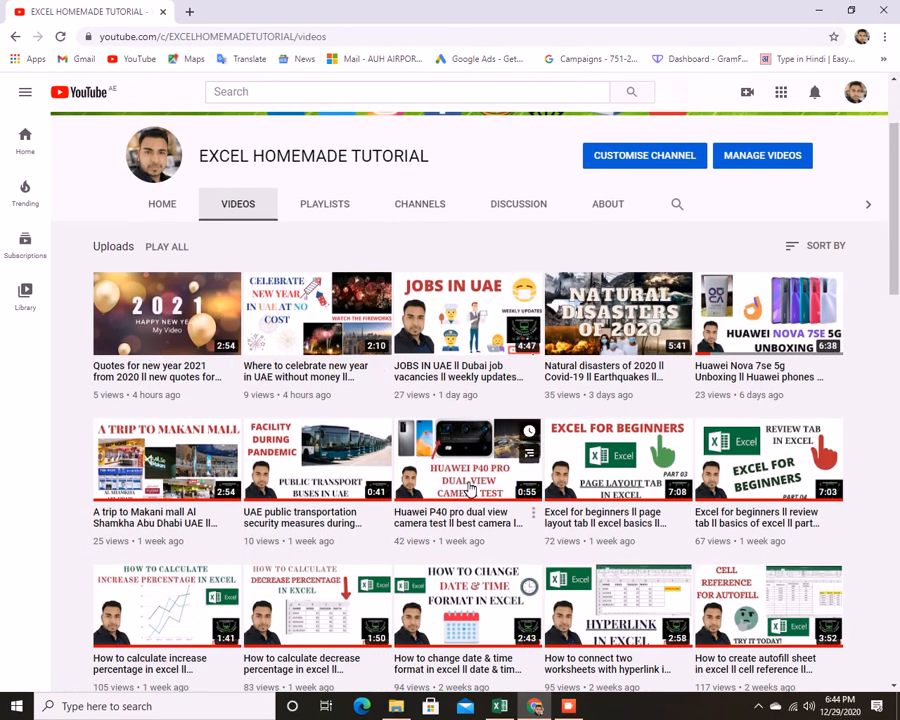
{"action": "scroll", "coordinate": [628, 428], "scroll_direction": "down", "scroll_amount": 6}
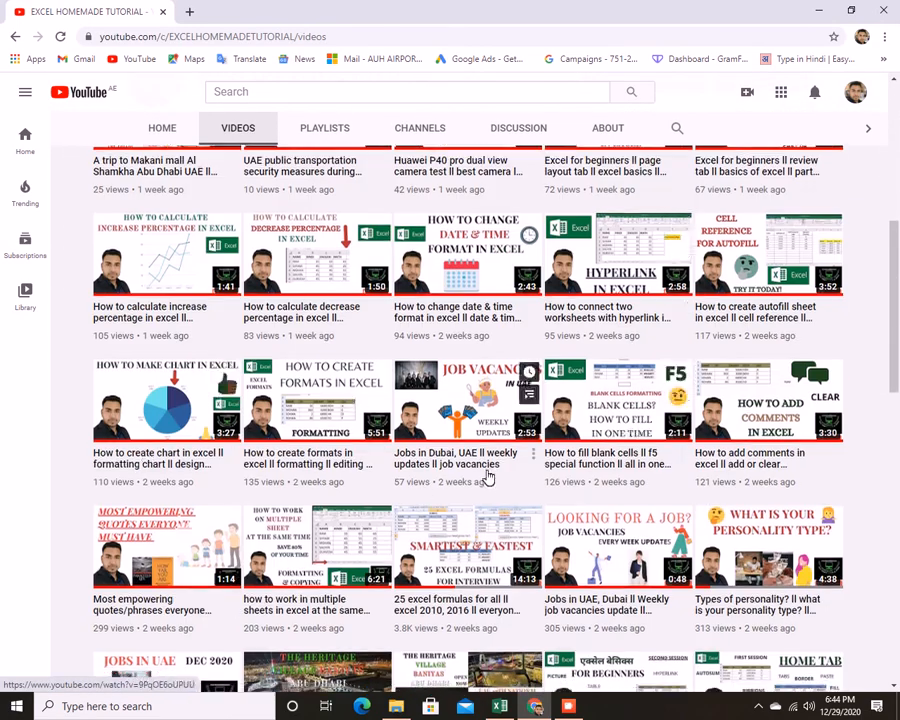
{"action": "scroll", "coordinate": [486, 474], "scroll_direction": "down", "scroll_amount": 7}
{"action": "scroll", "coordinate": [552, 383], "scroll_direction": "down", "scroll_amount": 11}
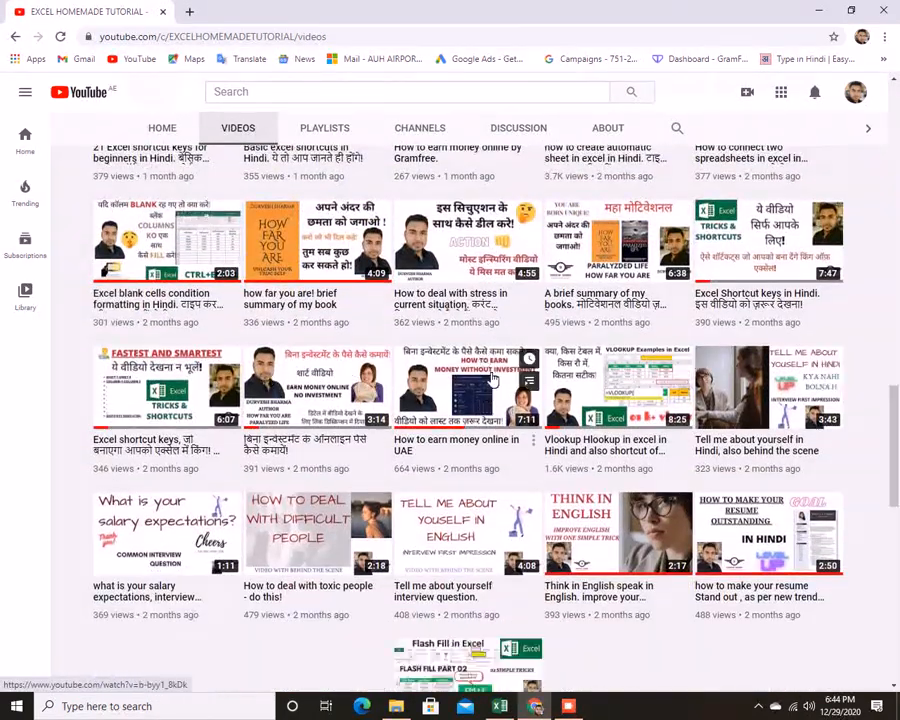
{"action": "scroll", "coordinate": [496, 380], "scroll_direction": "down", "scroll_amount": 6}
{"action": "scroll", "coordinate": [640, 328], "scroll_direction": "down", "scroll_amount": 4}
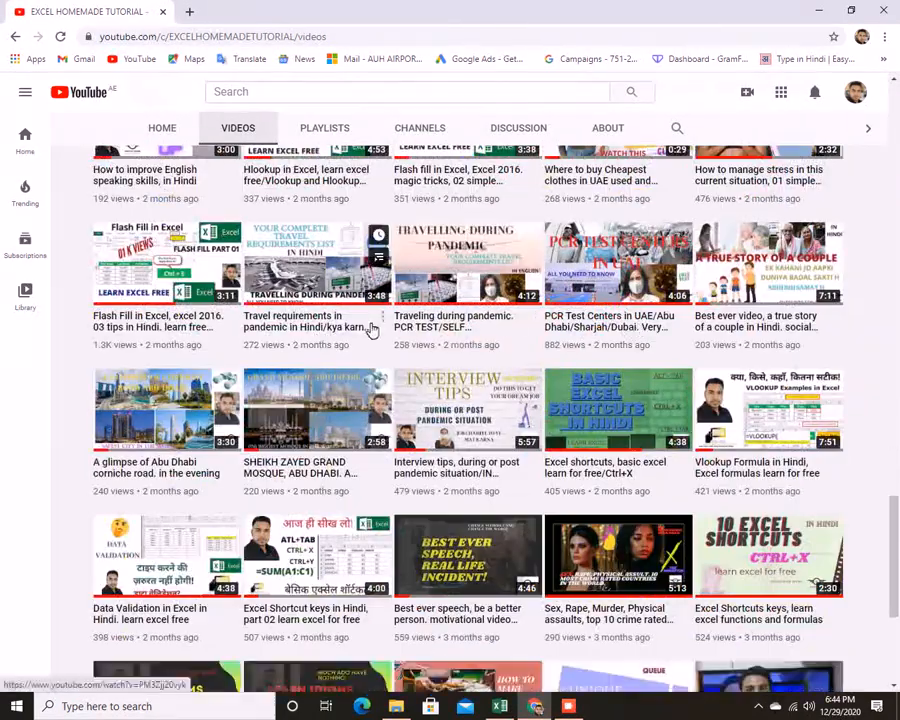
{"action": "scroll", "coordinate": [848, 295], "scroll_direction": "down", "scroll_amount": 6}
{"action": "scroll", "coordinate": [631, 291], "scroll_direction": "up", "scroll_amount": 10}
{"action": "scroll", "coordinate": [631, 291], "scroll_direction": "up", "scroll_amount": 20}
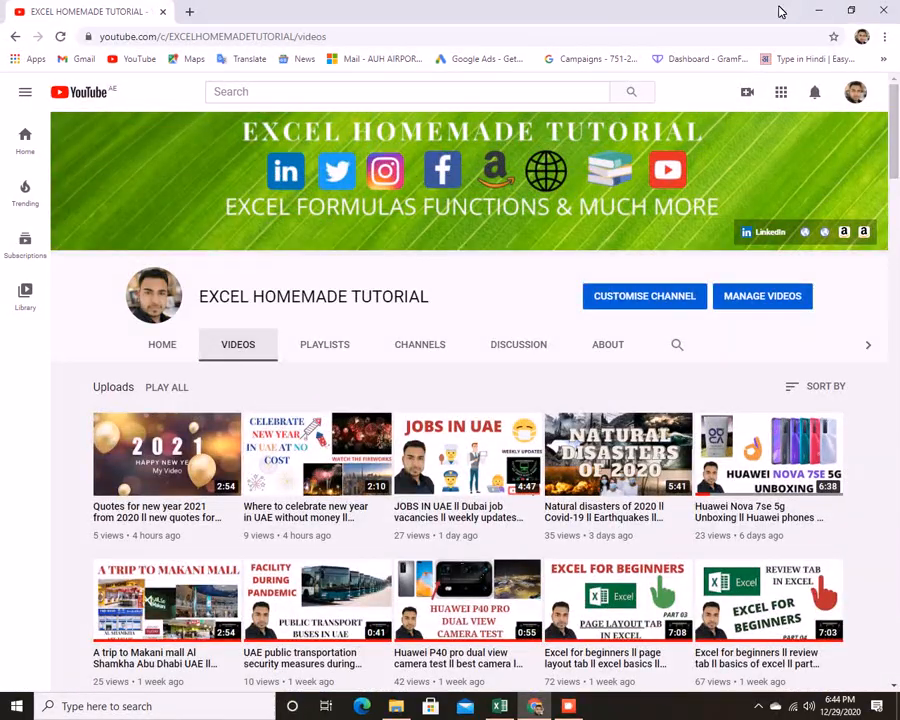
Switch to the Excel workbook and look over the employee data in A1:D12 and the PIVOT TABLE heading on Sheet1
{"action": "left_click", "coordinate": [494, 707]}
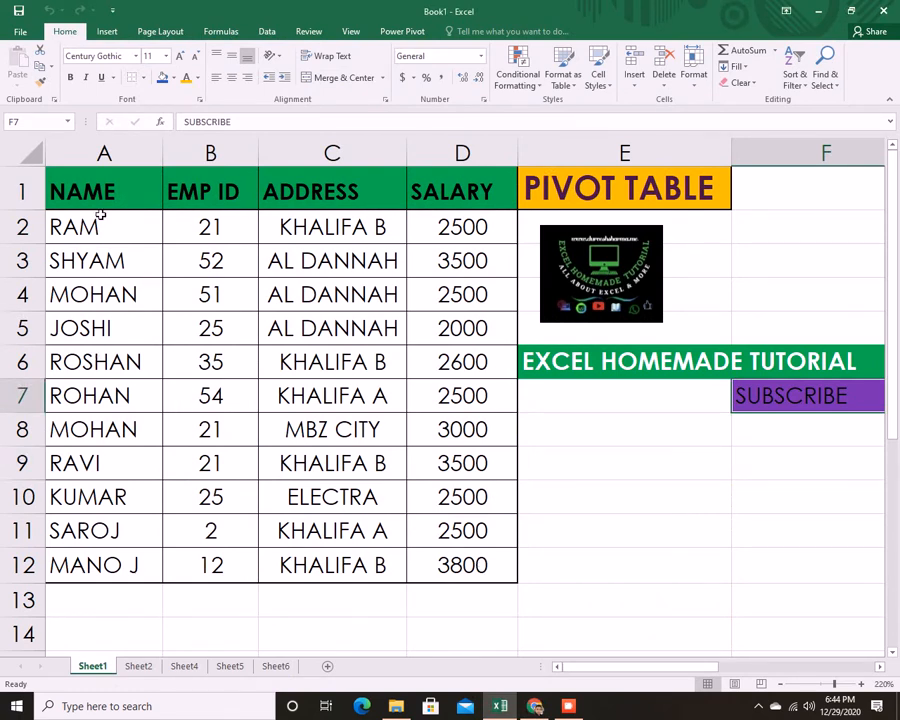
{"action": "left_click_drag", "start_coordinate": [86, 190], "coordinate": [458, 563]}
{"action": "left_click", "coordinate": [576, 483]}
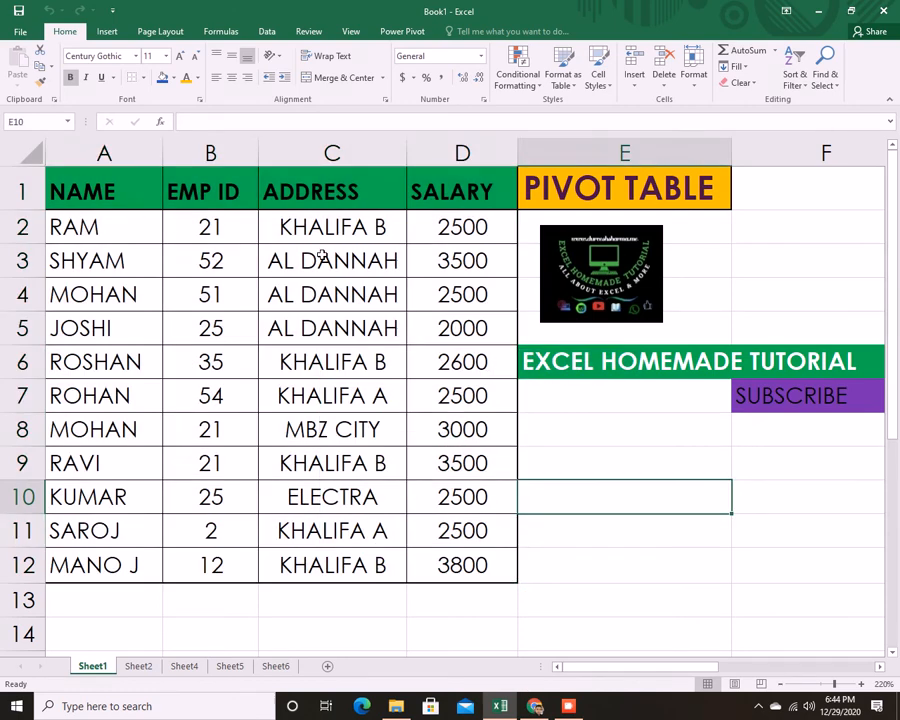
{"action": "left_click", "coordinate": [598, 198]}
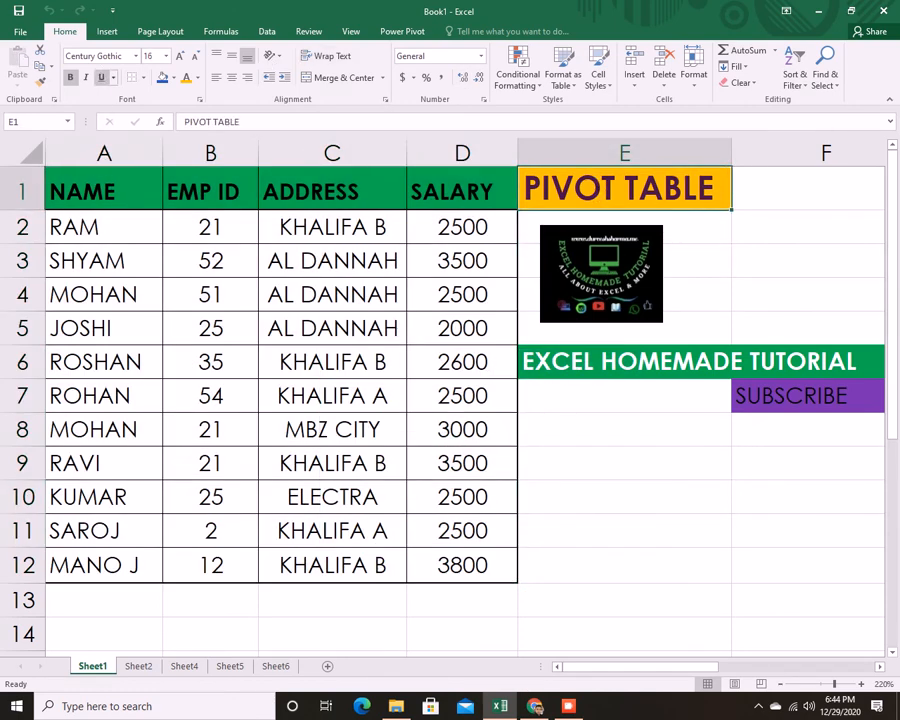
Create a PivotTable on a new worksheet from the range Sheet1!$A$1:$E$12
{"action": "left_click", "coordinate": [290, 362]}
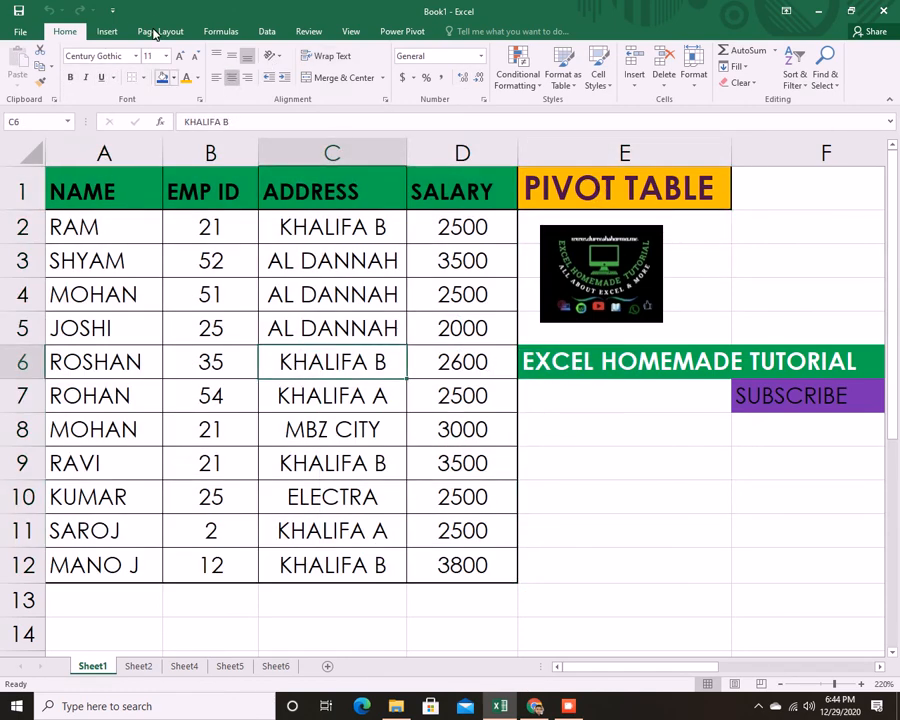
{"action": "left_click", "coordinate": [107, 32]}
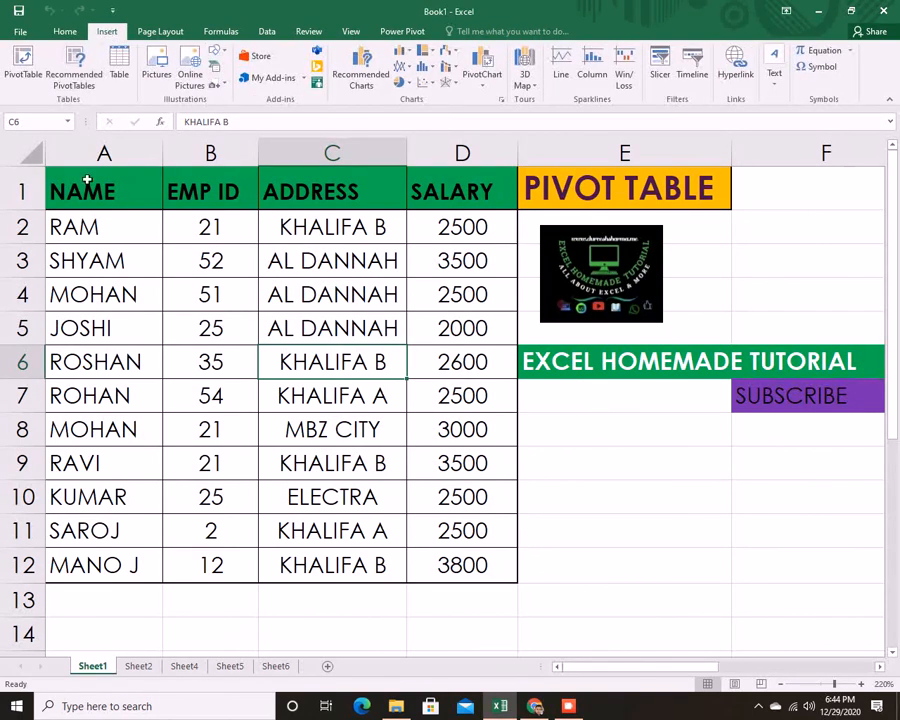
{"action": "left_click", "coordinate": [20, 65]}
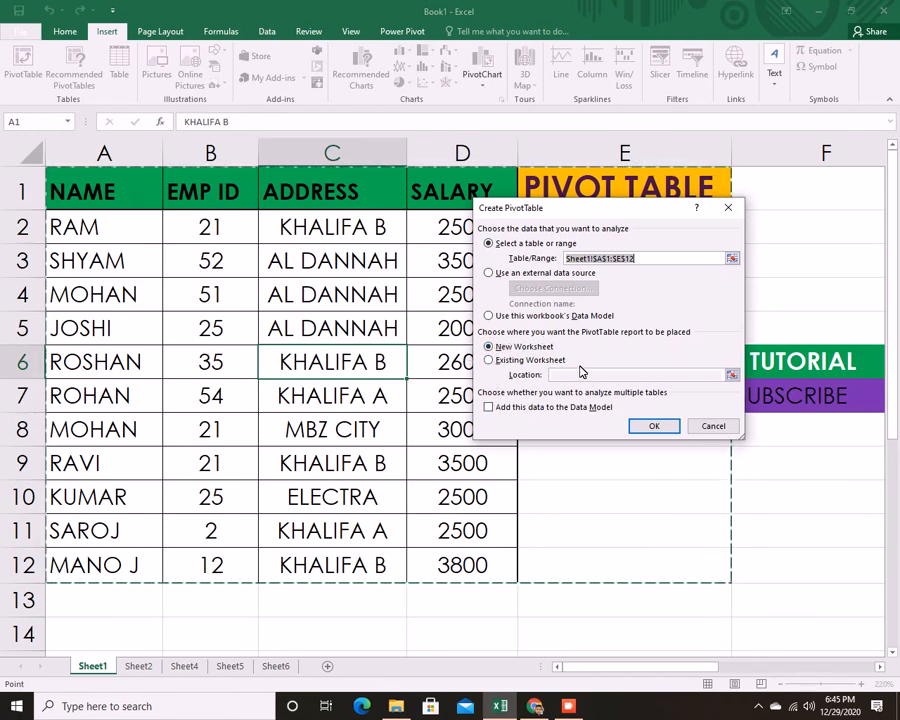
{"action": "left_click", "coordinate": [645, 426]}
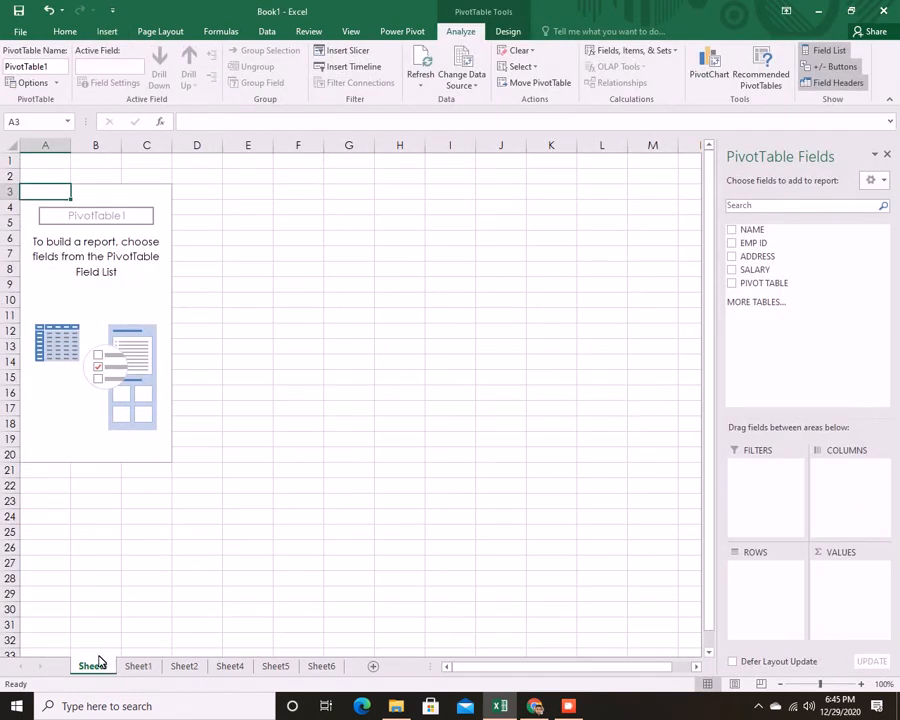
{"action": "left_click", "coordinate": [110, 299]}
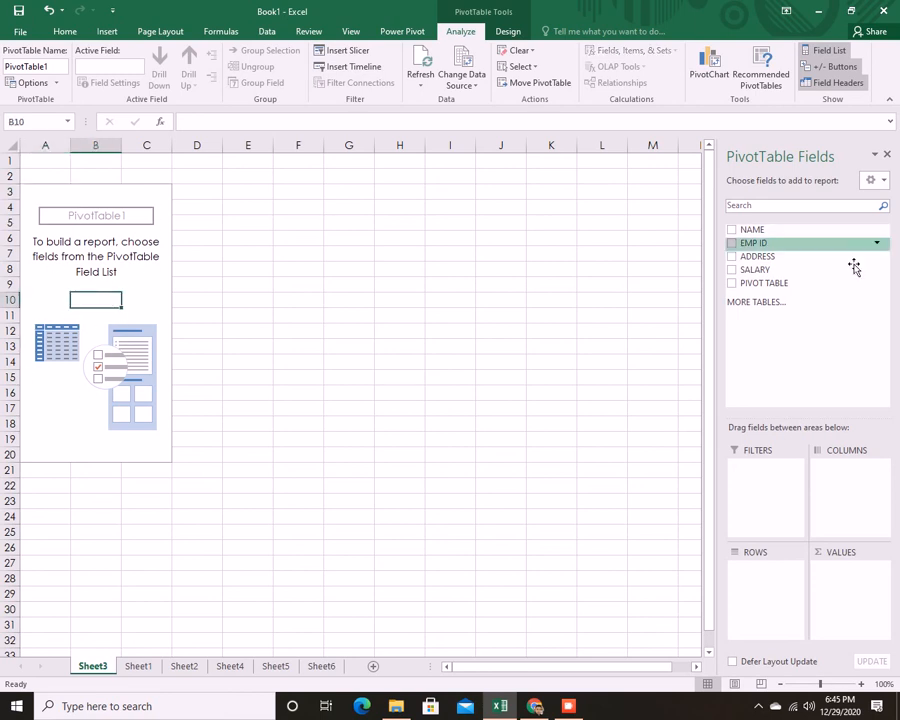
Add the NAME field as rows and EMP ID as summed values to the PivotTable, and check the grand total
{"action": "left_click", "coordinate": [731, 229]}
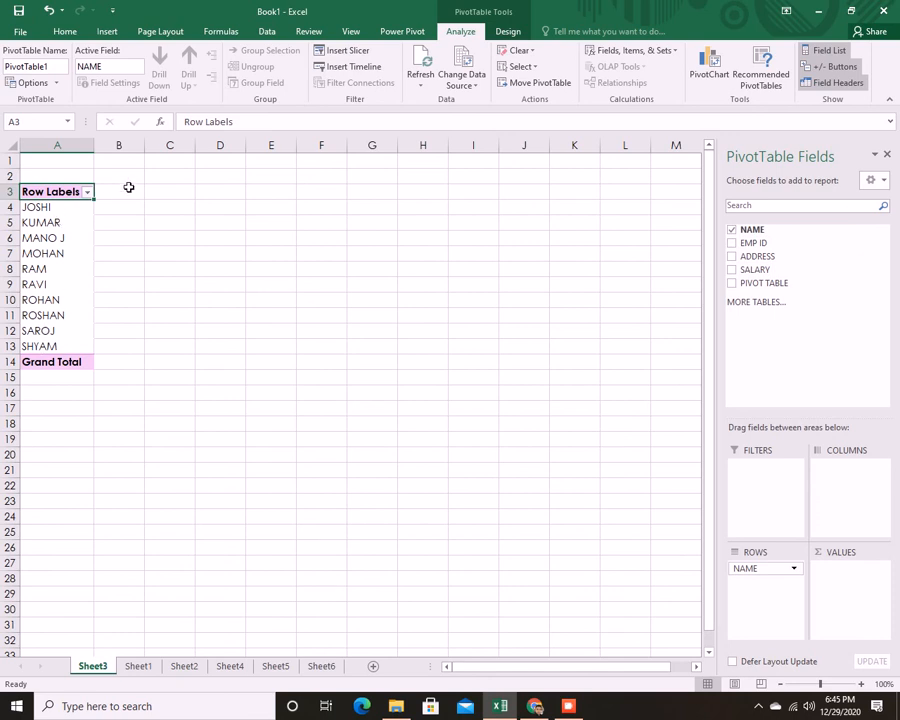
{"action": "left_click", "coordinate": [731, 243]}
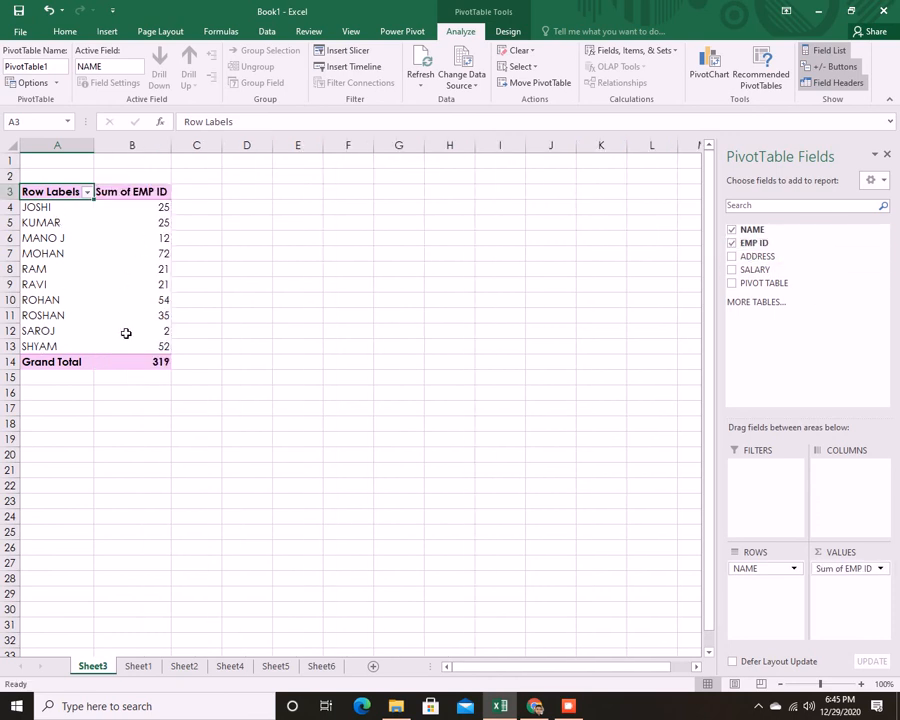
{"action": "left_click", "coordinate": [156, 365]}
{"action": "left_click", "coordinate": [70, 361]}
{"action": "left_click", "coordinate": [136, 360]}
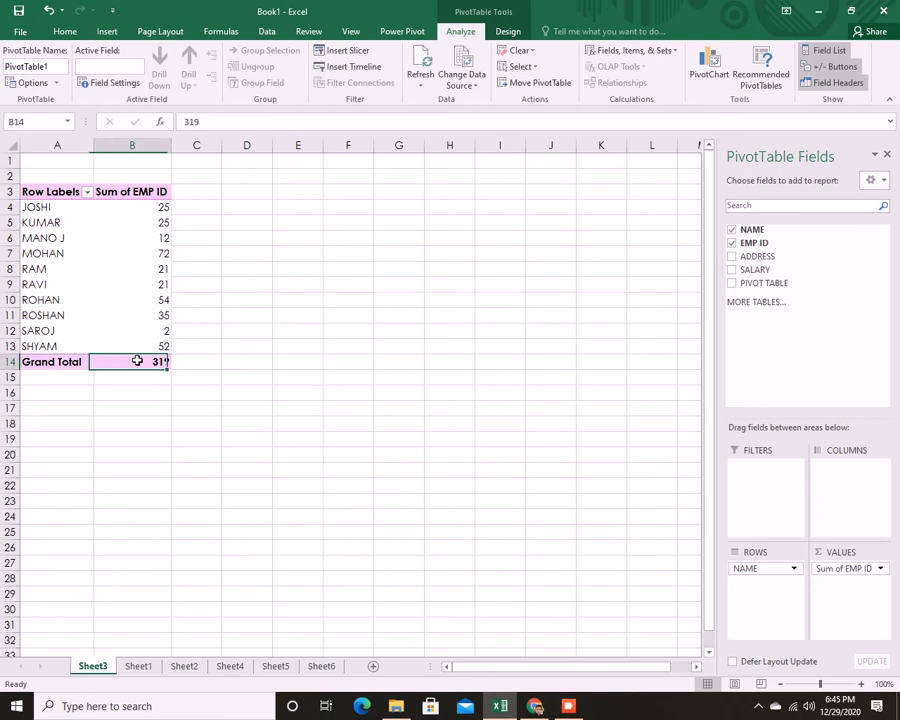
Add the ADDRESS field under NAME in the PivotTable rows and check the address entries and grand total
{"action": "left_click", "coordinate": [731, 256]}
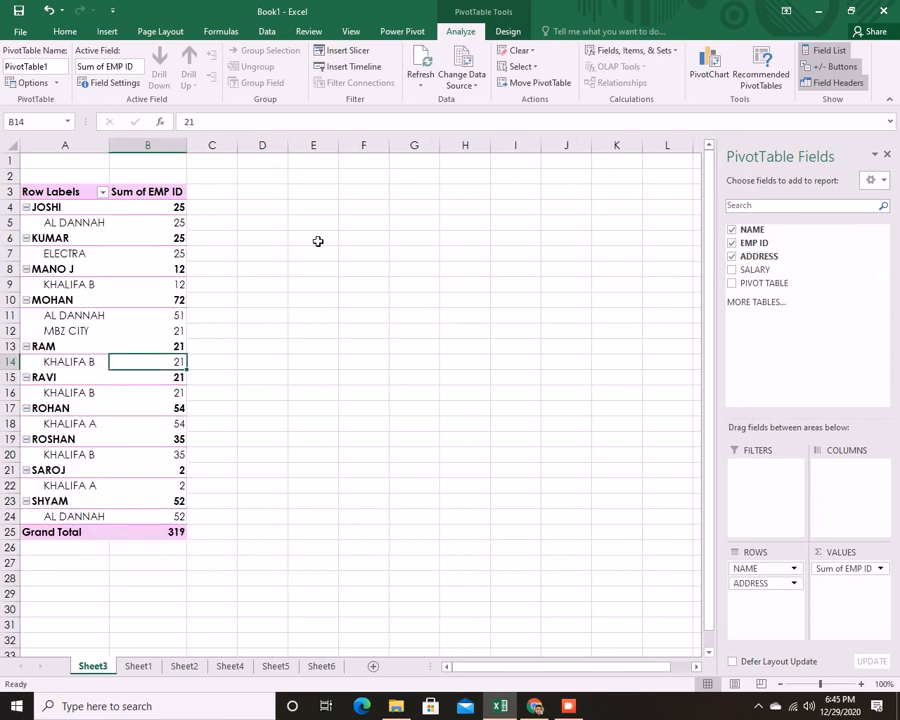
{"action": "left_click", "coordinate": [68, 225]}
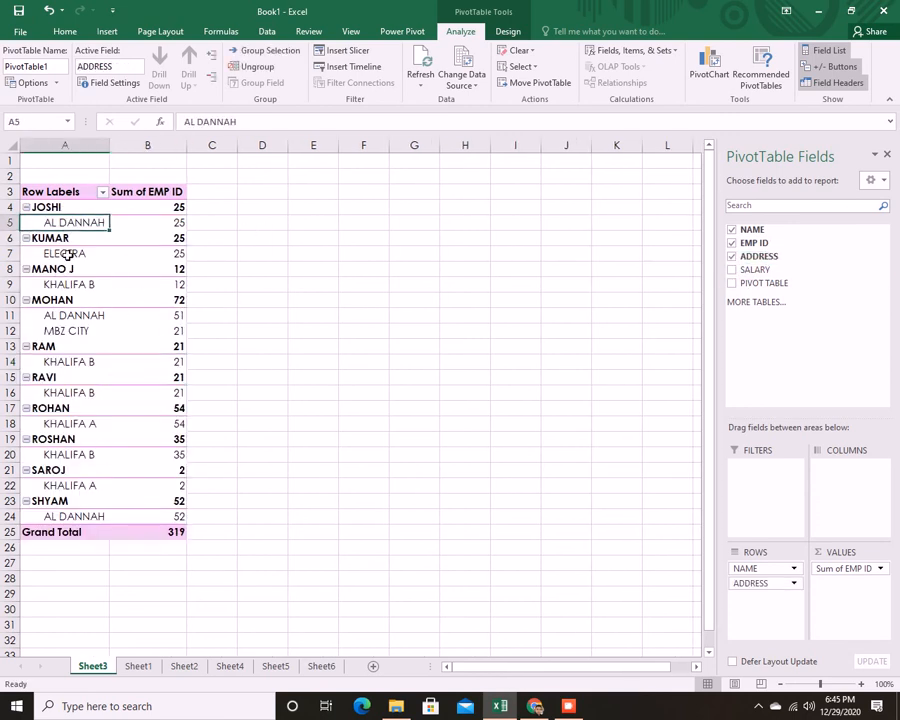
{"action": "left_click", "coordinate": [66, 254]}
{"action": "left_click", "coordinate": [78, 316]}
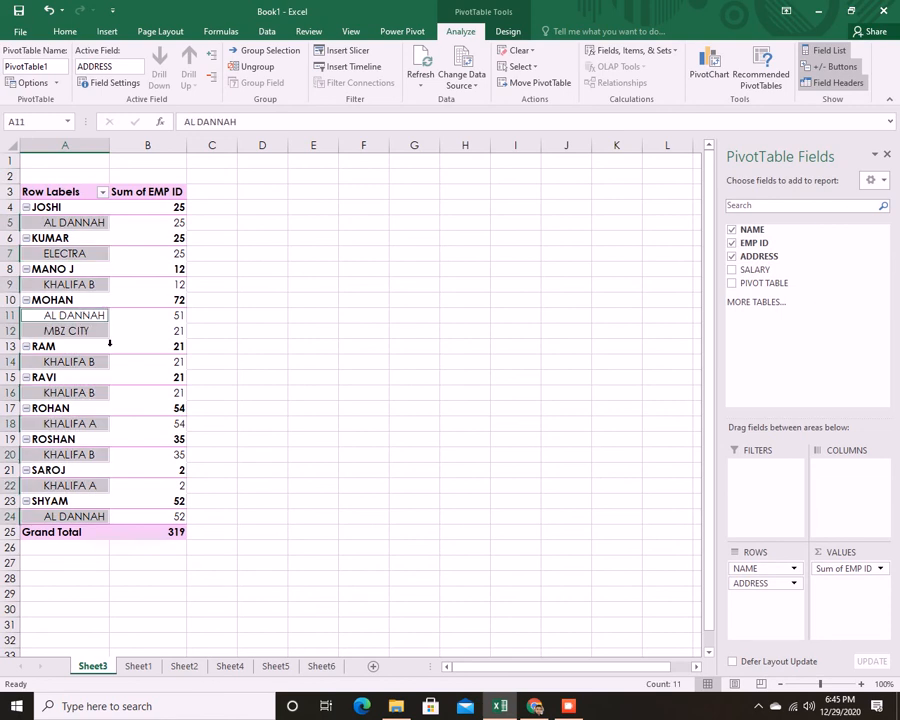
{"action": "left_click", "coordinate": [173, 531]}
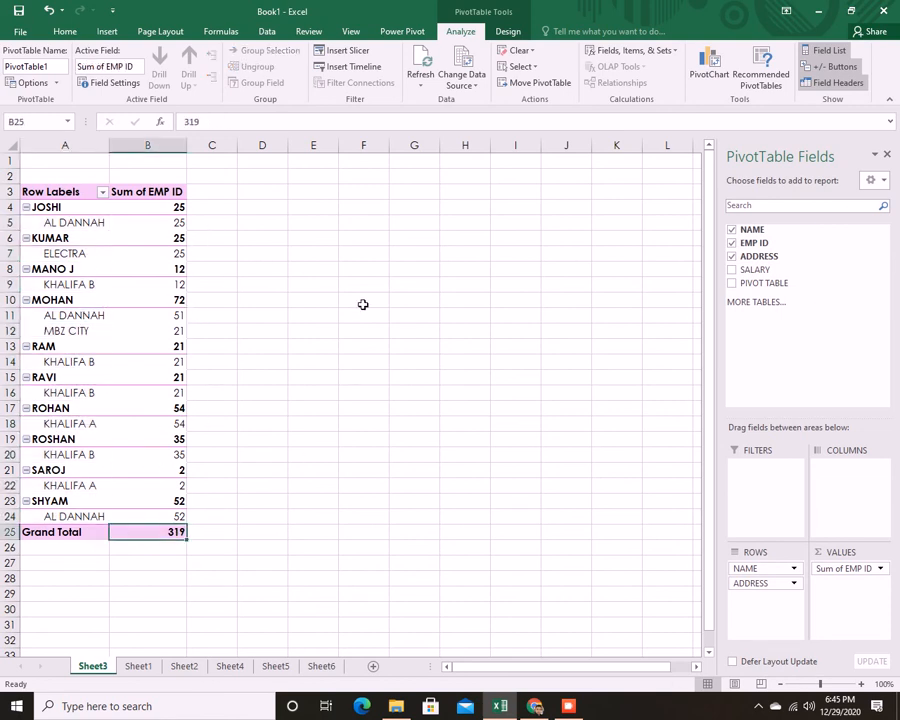
Replace EMP ID with SALARY as the summed value in the PivotTable and review the salary figures
{"action": "left_click", "coordinate": [731, 243]}
{"action": "left_click", "coordinate": [731, 270]}
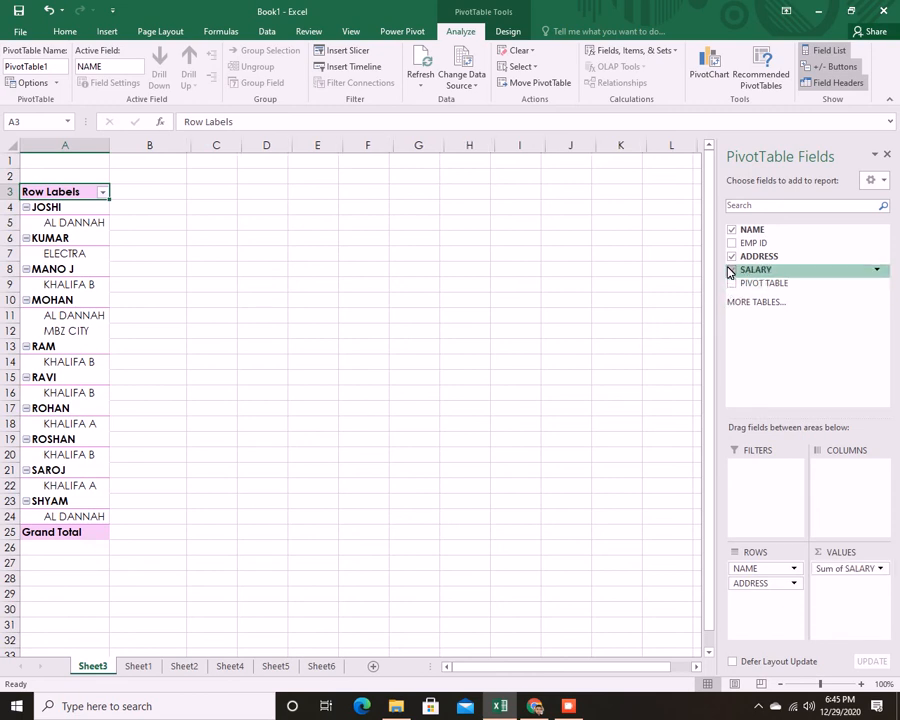
{"action": "left_click_drag", "start_coordinate": [176, 207], "coordinate": [165, 575]}
{"action": "left_click", "coordinate": [420, 341]}
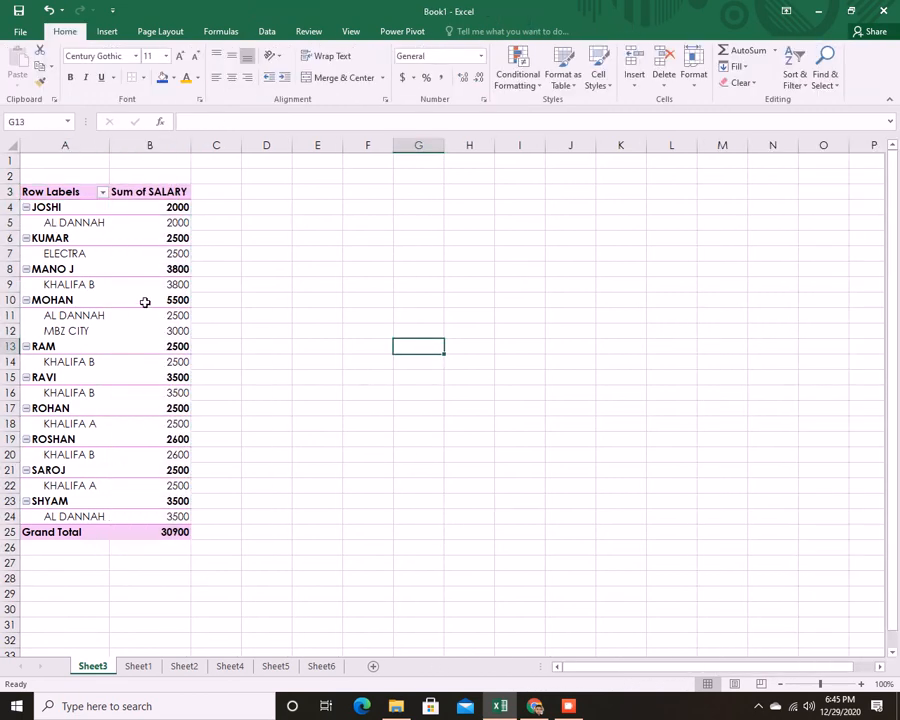
{"action": "left_click", "coordinate": [74, 314]}
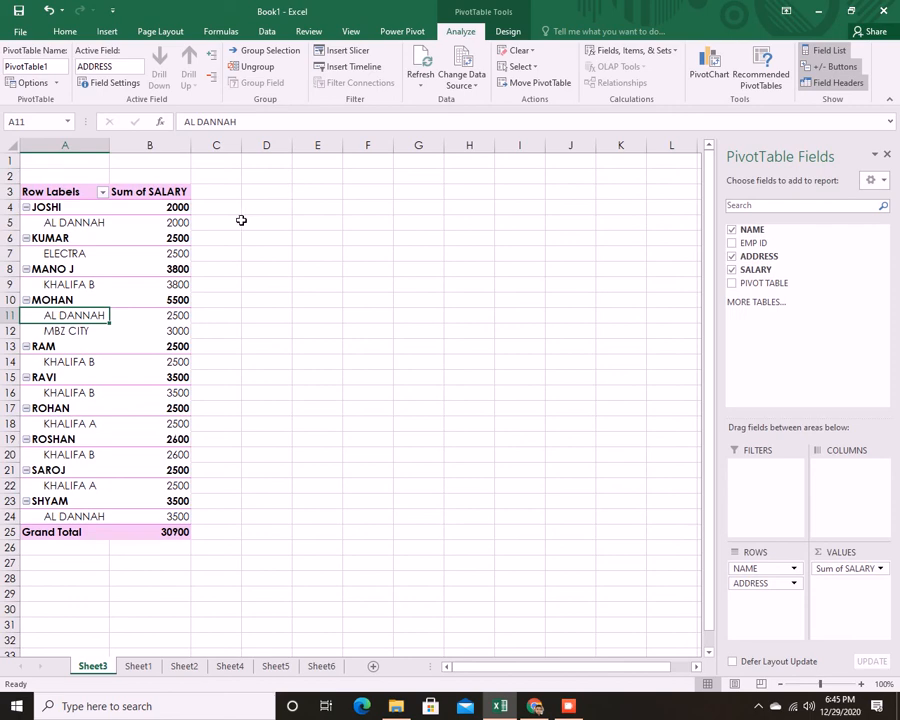
Change the address in cell C4 of Sheet1 to KHALIFA B
{"action": "left_click", "coordinate": [138, 666]}
{"action": "left_click", "coordinate": [350, 292]}
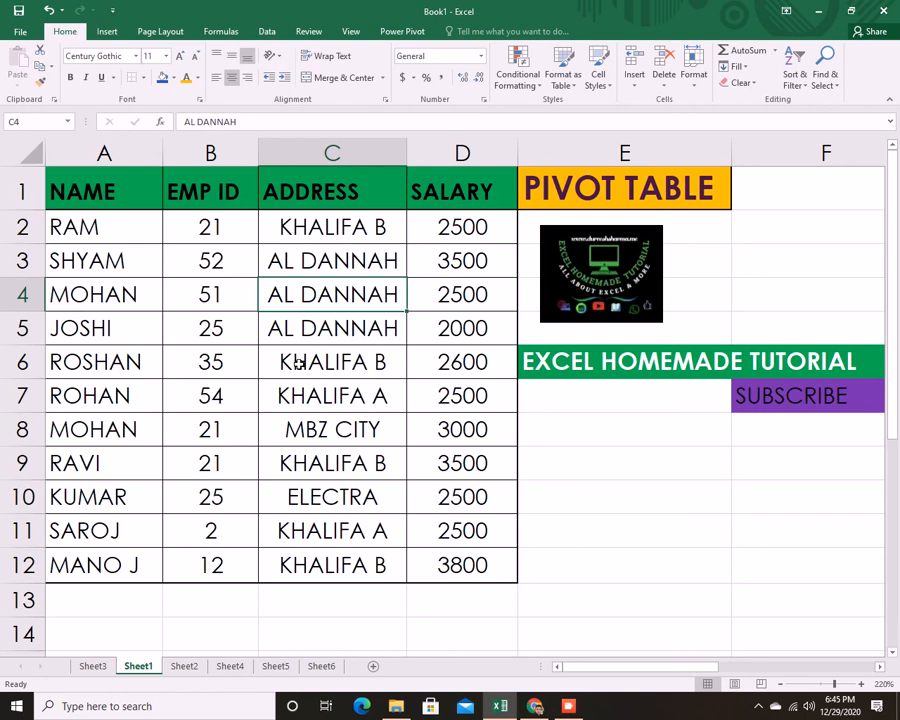
{"action": "key", "text": "BackSpace"}
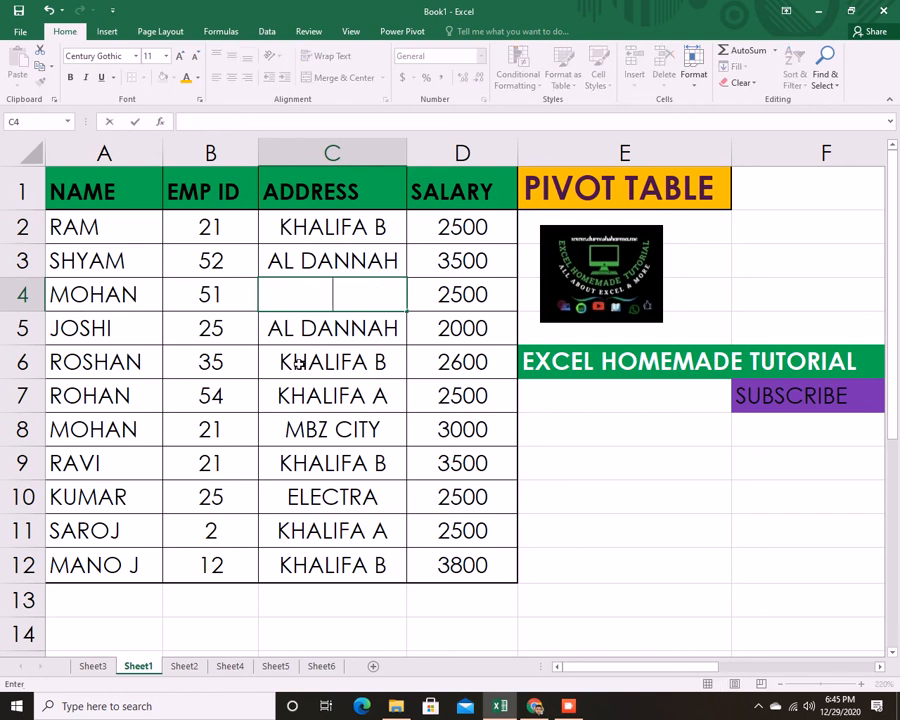
{"action": "type", "text": "KHALIFA"}
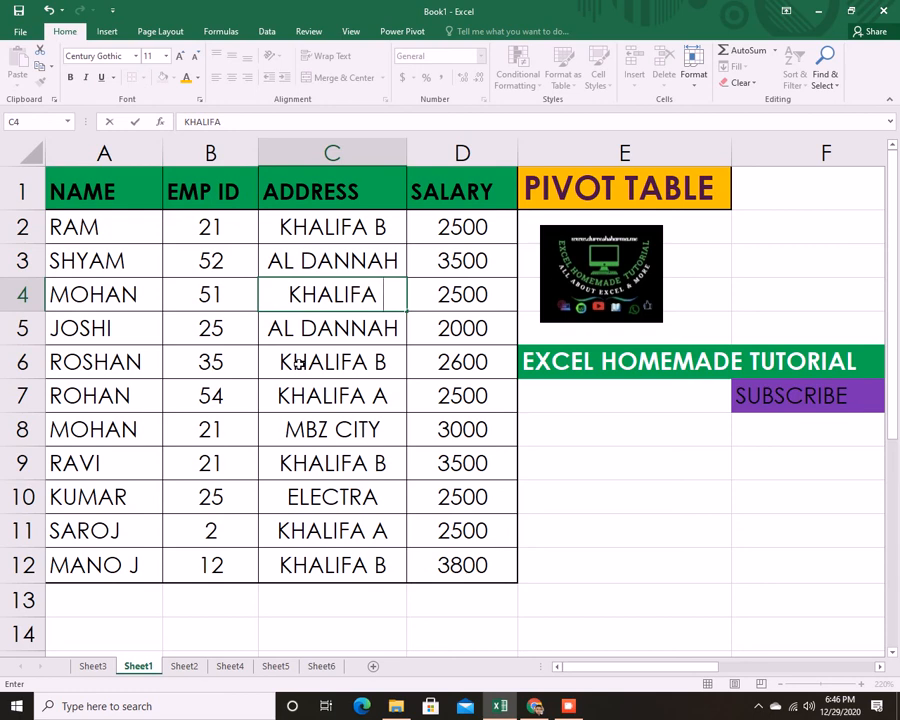
{"action": "type", "text": " B"}
{"action": "key", "text": "Return"}
{"action": "left_click", "coordinate": [352, 293]}
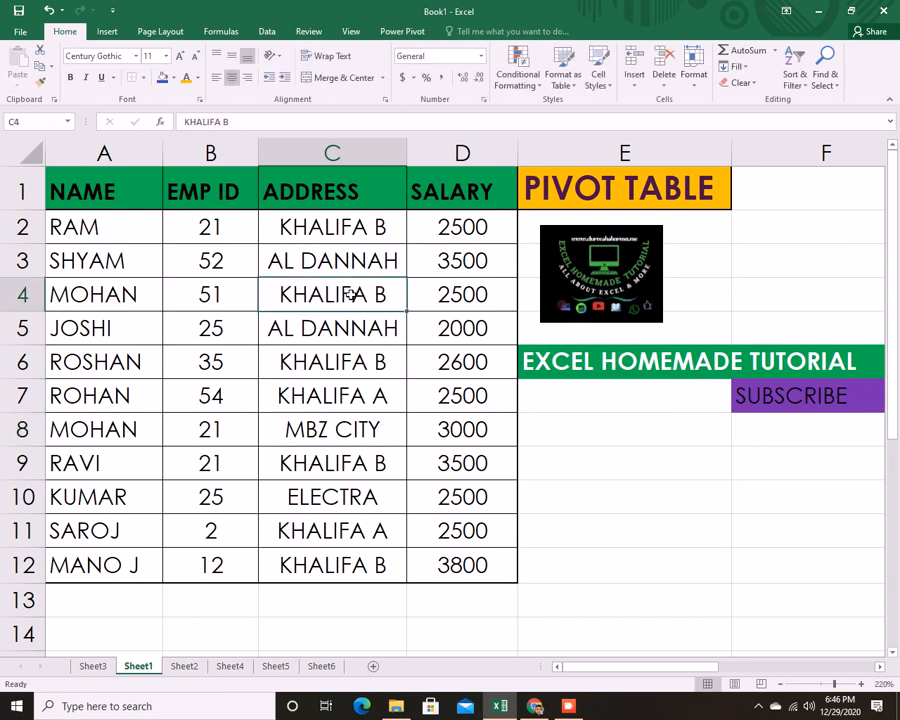
{"action": "key", "text": "ctrl+c"}
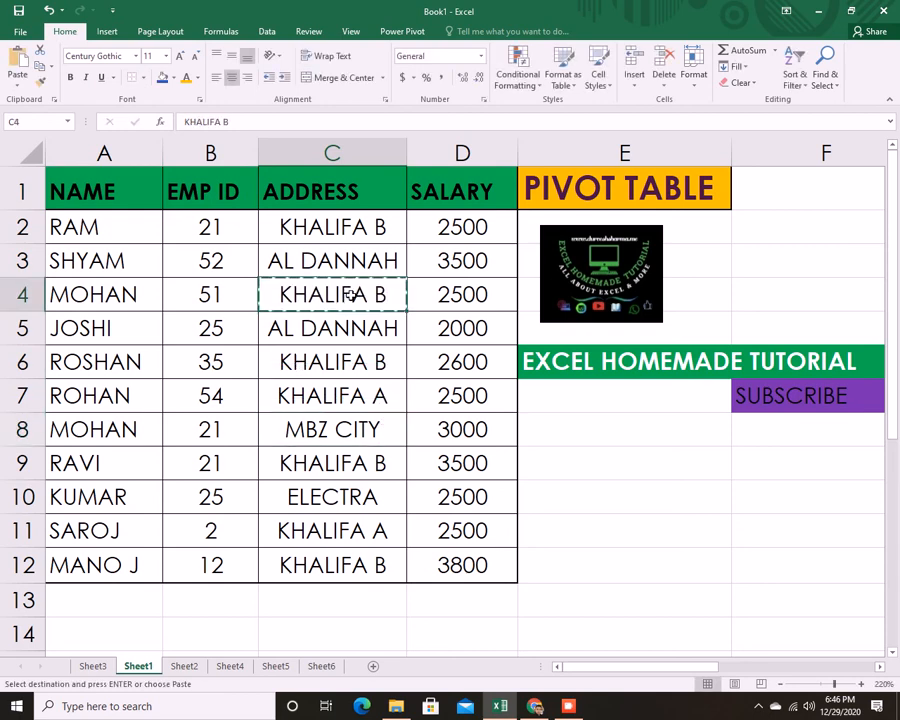
{"action": "left_click", "coordinate": [352, 428]}
{"action": "key", "text": "ctrl+v"}
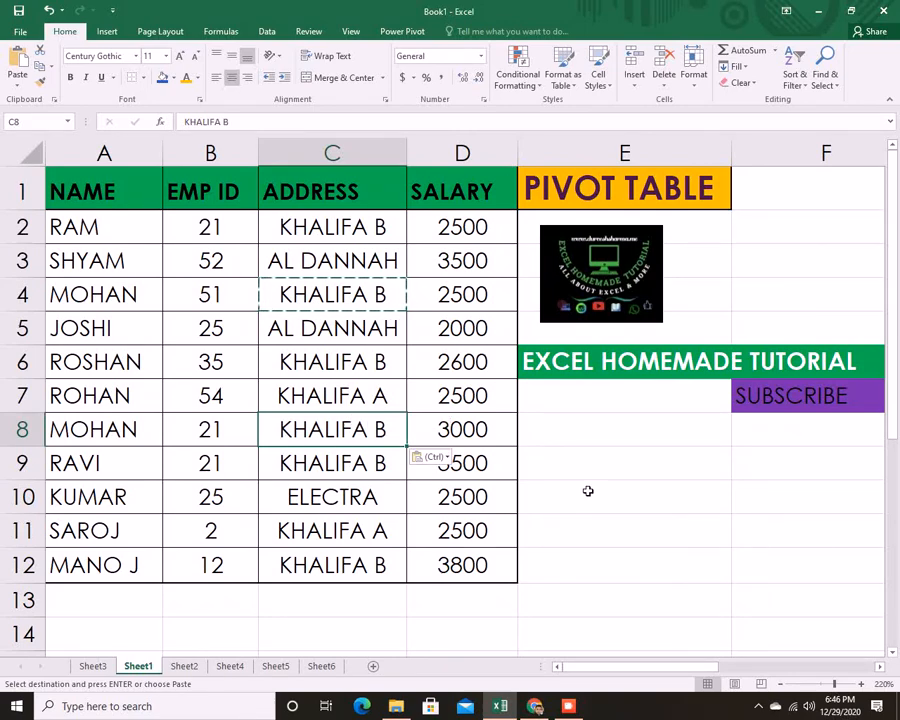
Return to the PivotTable on Sheet3 and refresh all data, continuing with the remaining connections
{"action": "left_click", "coordinate": [90, 665]}
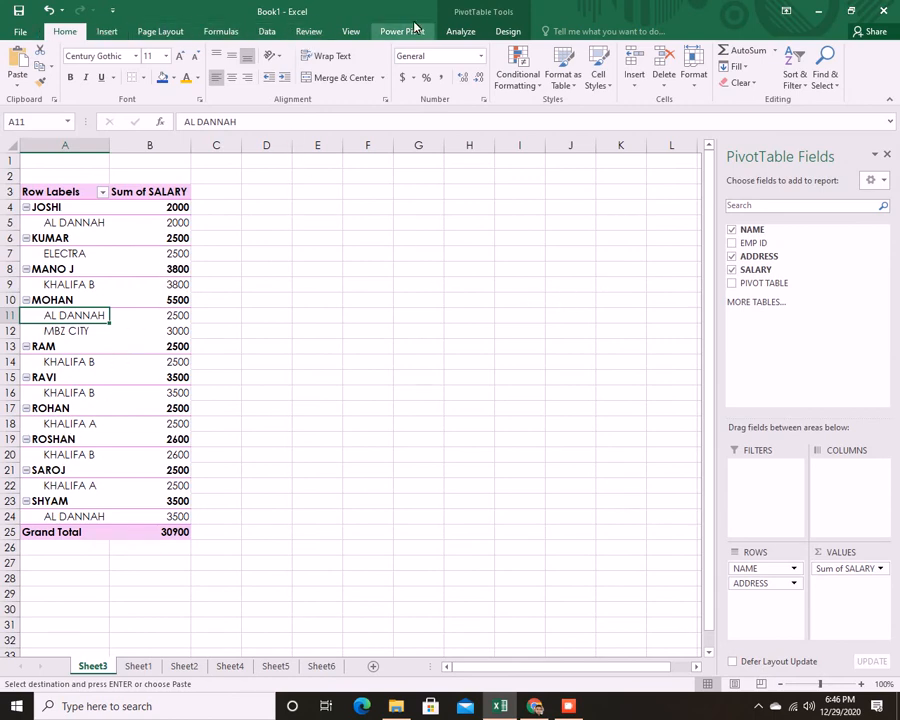
{"action": "left_click", "coordinate": [460, 31]}
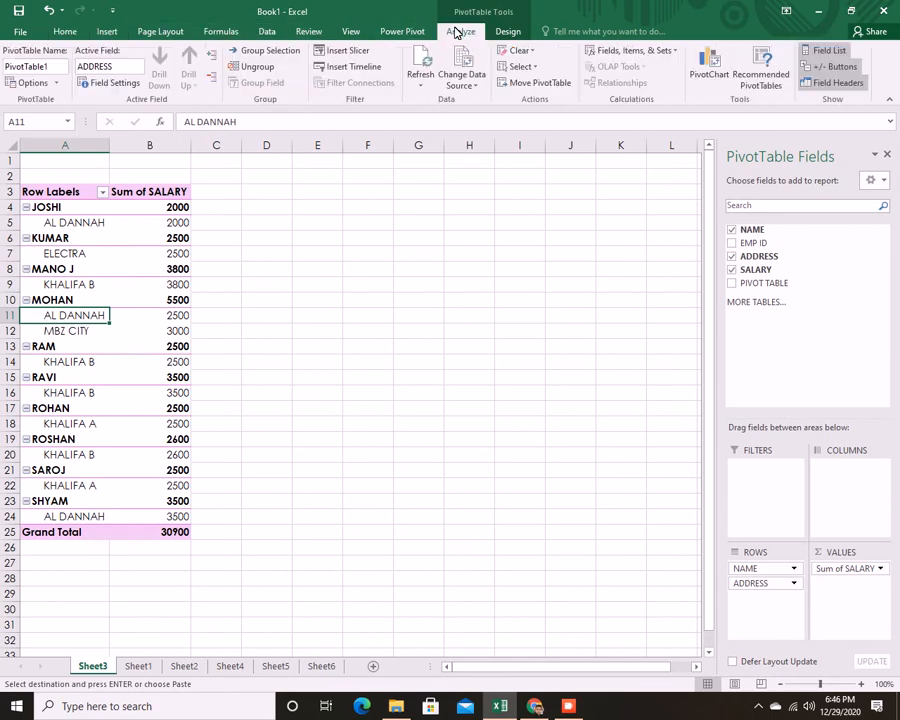
{"action": "left_click", "coordinate": [418, 82]}
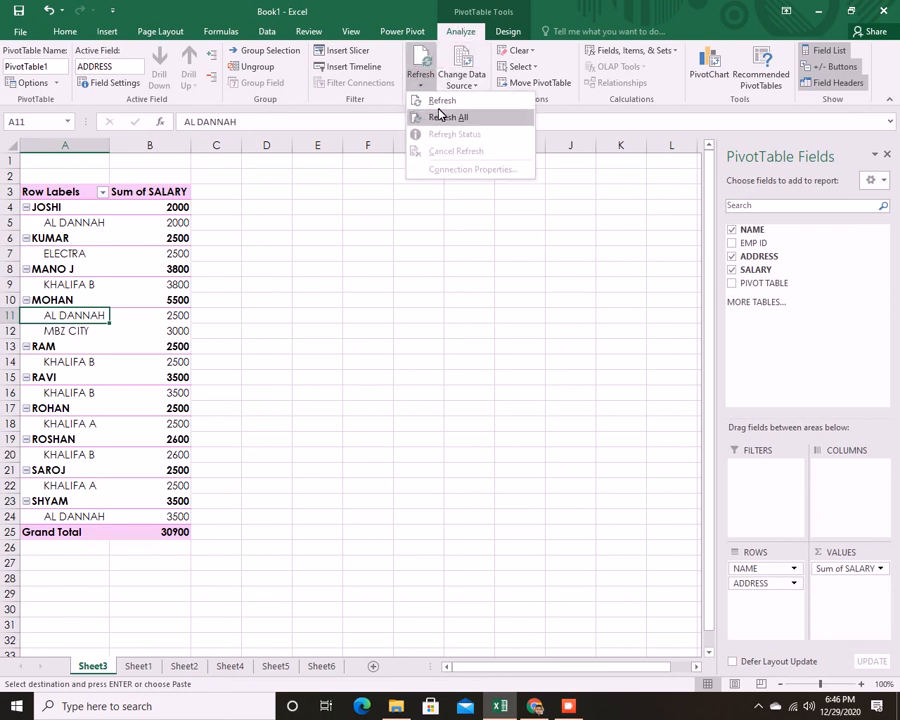
{"action": "left_click", "coordinate": [438, 116]}
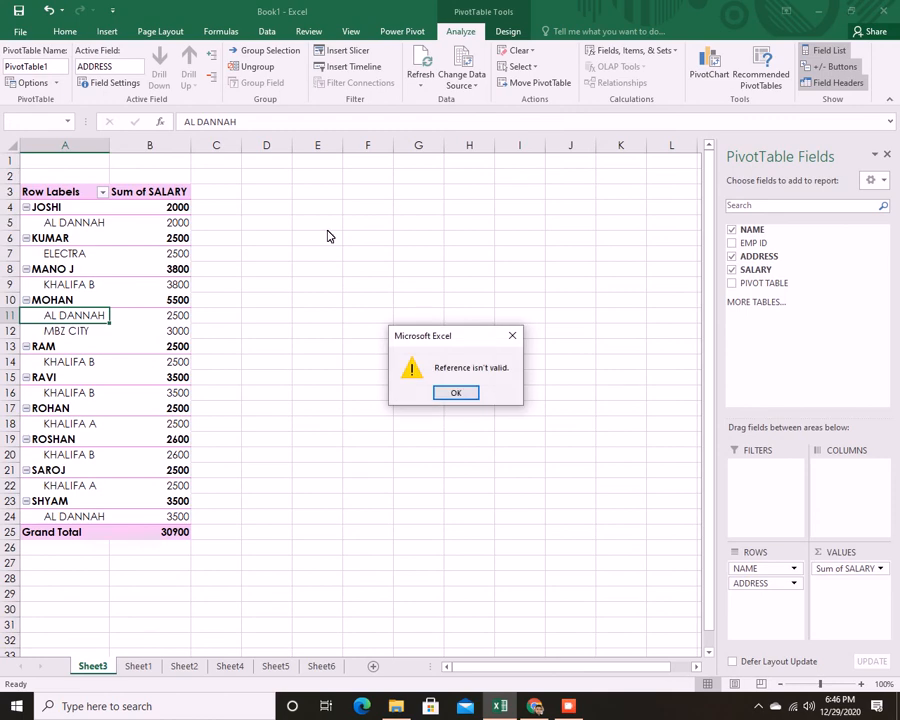
{"action": "left_click", "coordinate": [455, 392]}
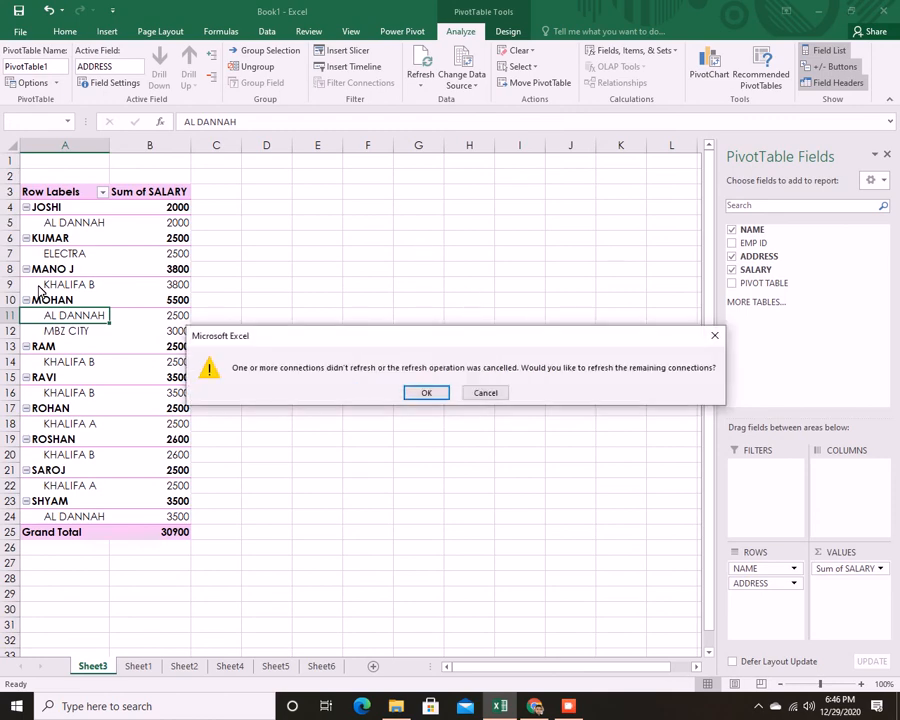
{"action": "left_click", "coordinate": [424, 392]}
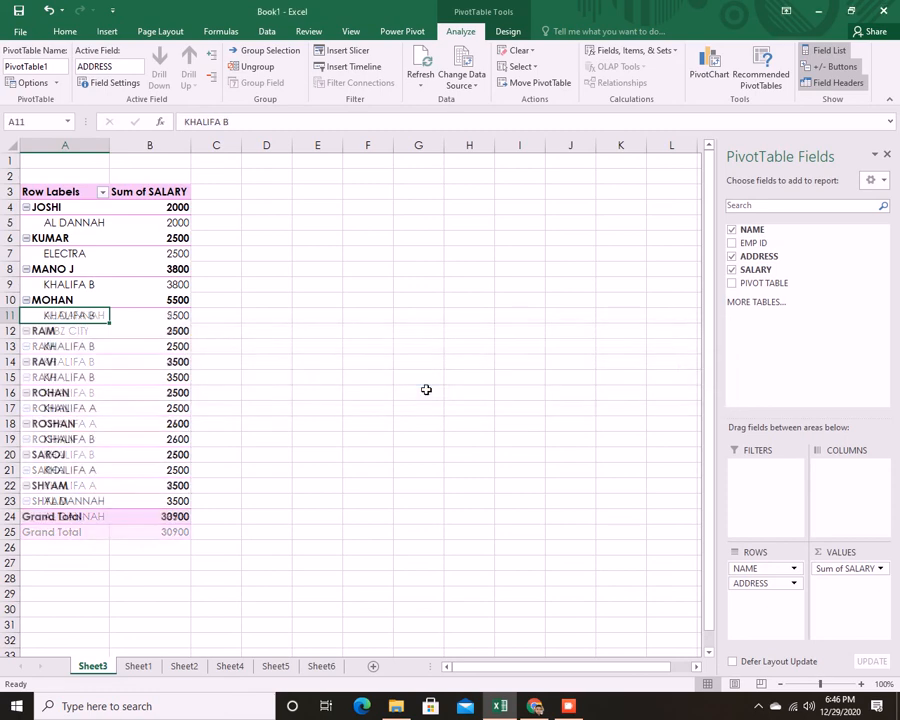
Review the refreshed address rows under each name and the salary grand total in the PivotTable
{"action": "left_click", "coordinate": [87, 347]}
{"action": "left_click", "coordinate": [92, 315]}
{"action": "left_click", "coordinate": [90, 283]}
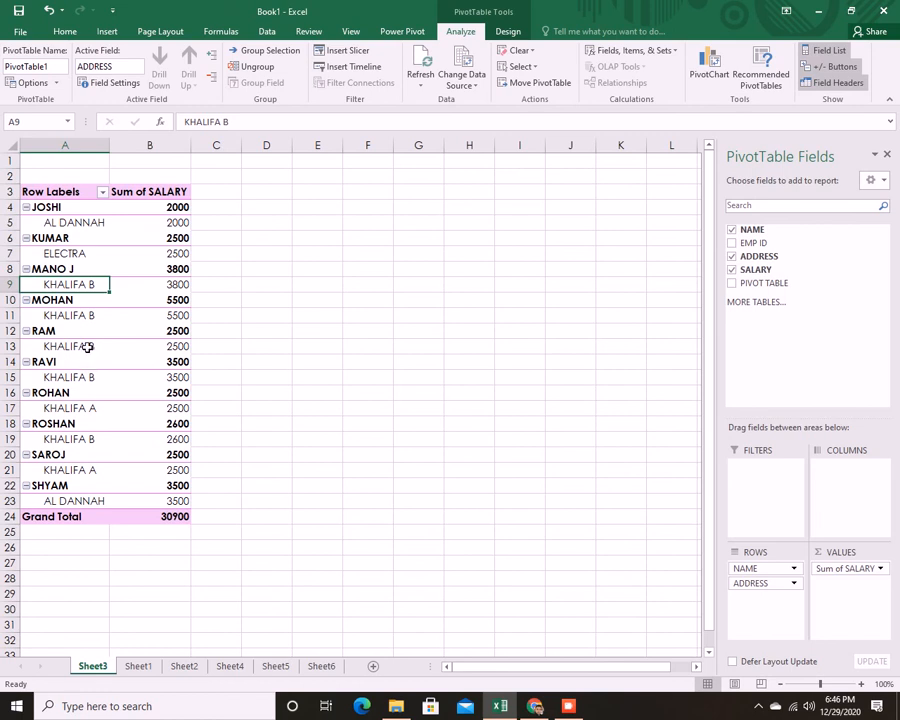
{"action": "left_click_drag", "start_coordinate": [51, 221], "coordinate": [62, 392]}
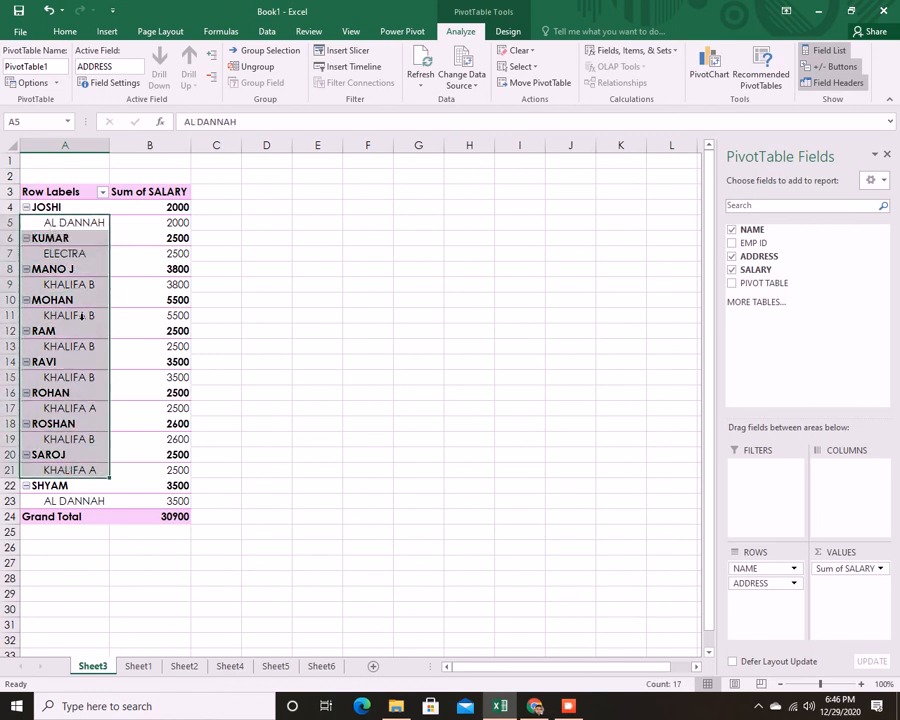
{"action": "left_click", "coordinate": [217, 326]}
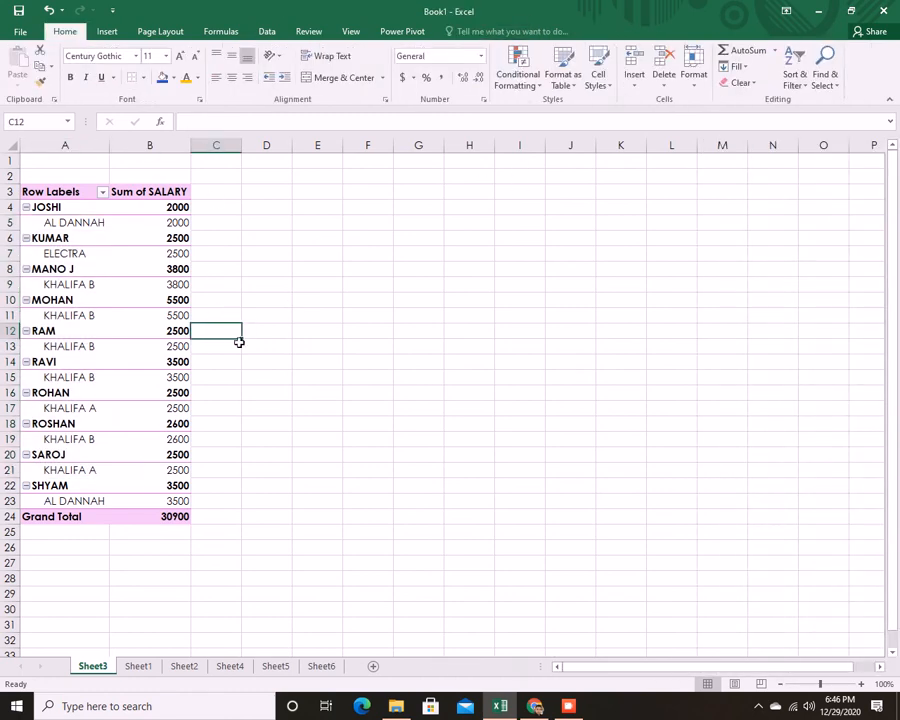
{"action": "left_click", "coordinate": [163, 516]}
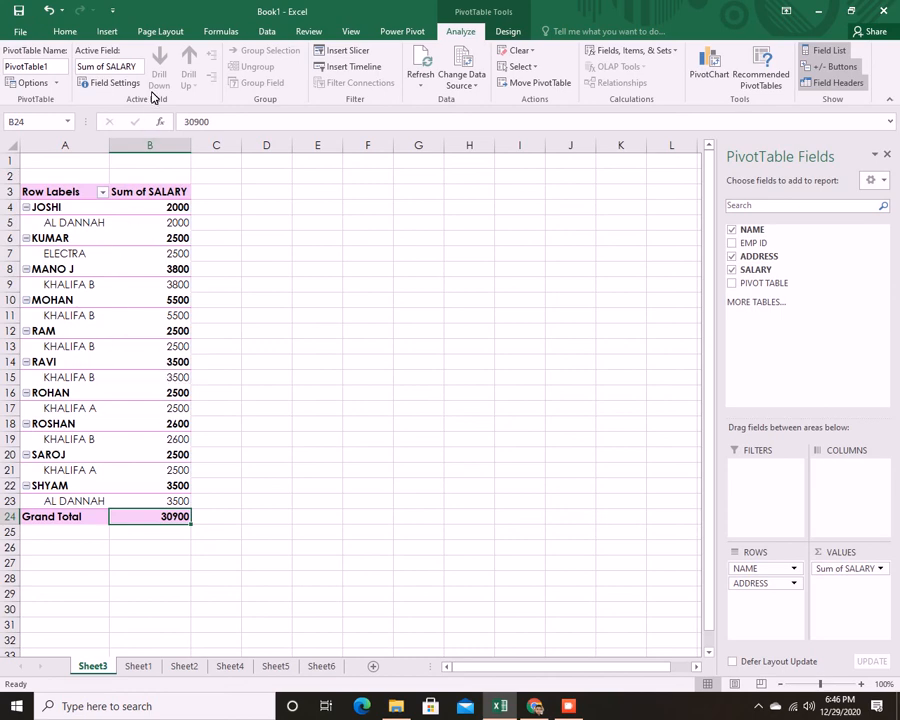
On Sheet1, narrow the NAME column and insert a blank column before EMP ID
{"action": "left_click", "coordinate": [138, 666]}
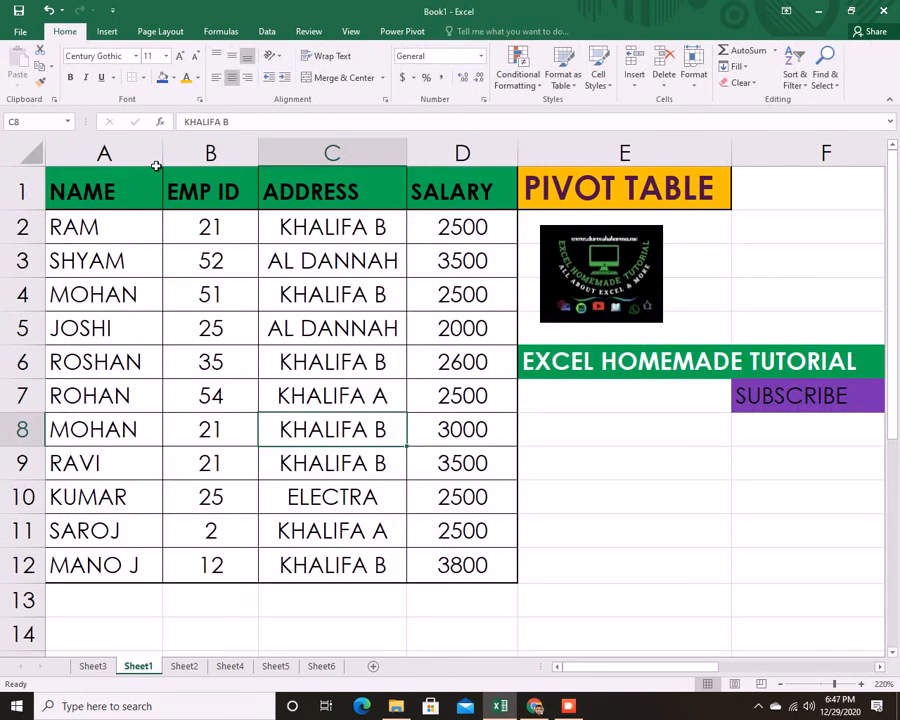
{"action": "left_click_drag", "start_coordinate": [161, 155], "coordinate": [139, 153]}
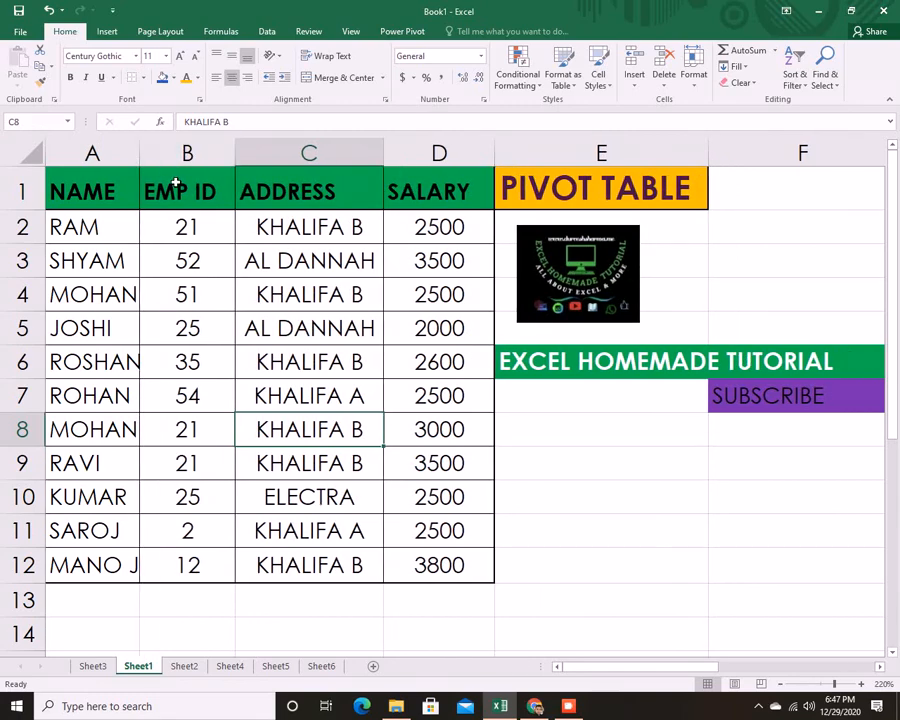
{"action": "left_click", "coordinate": [208, 152]}
{"action": "right_click", "coordinate": [205, 153]}
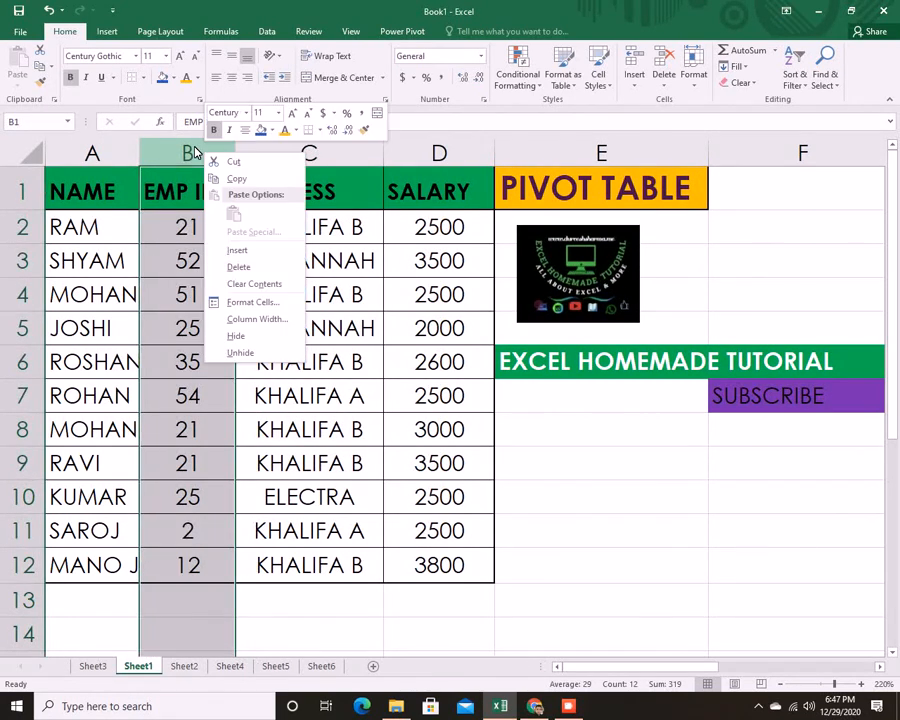
{"action": "left_click", "coordinate": [237, 250]}
{"action": "left_click", "coordinate": [198, 340]}
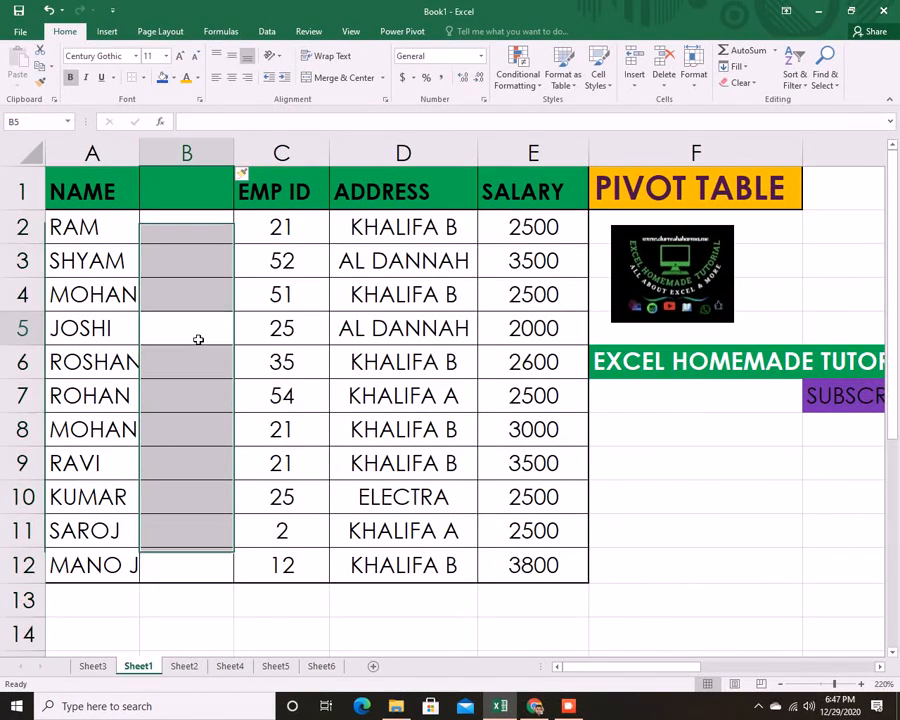
Enter NEW ID as the header of the blank column in cell B1
{"action": "left_click", "coordinate": [191, 188]}
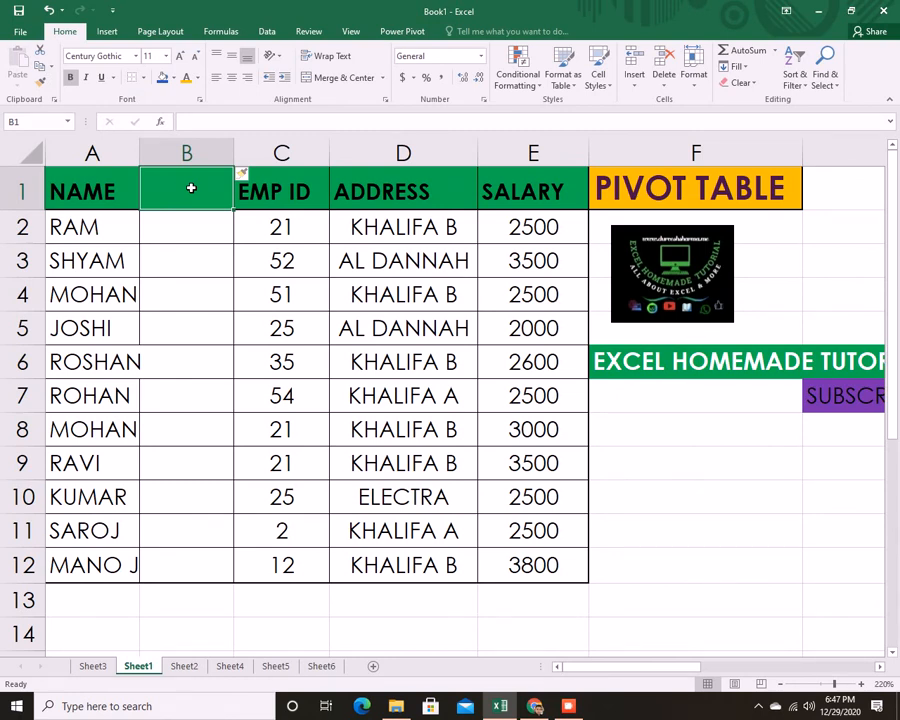
{"action": "type", "text": "NEW"}
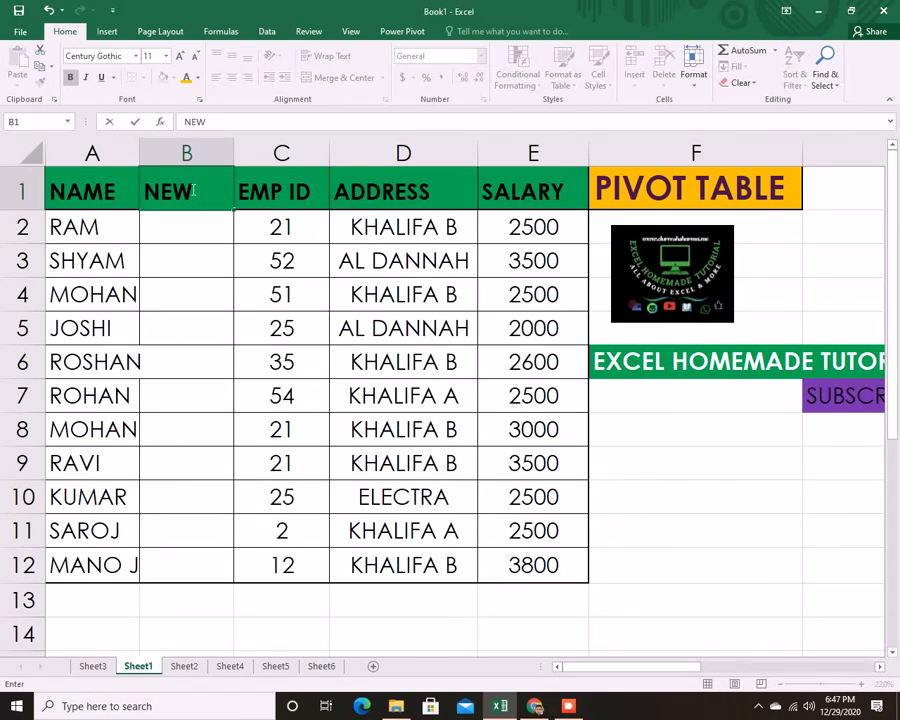
{"action": "type", "text": " ID"}
{"action": "key", "text": "Tab"}
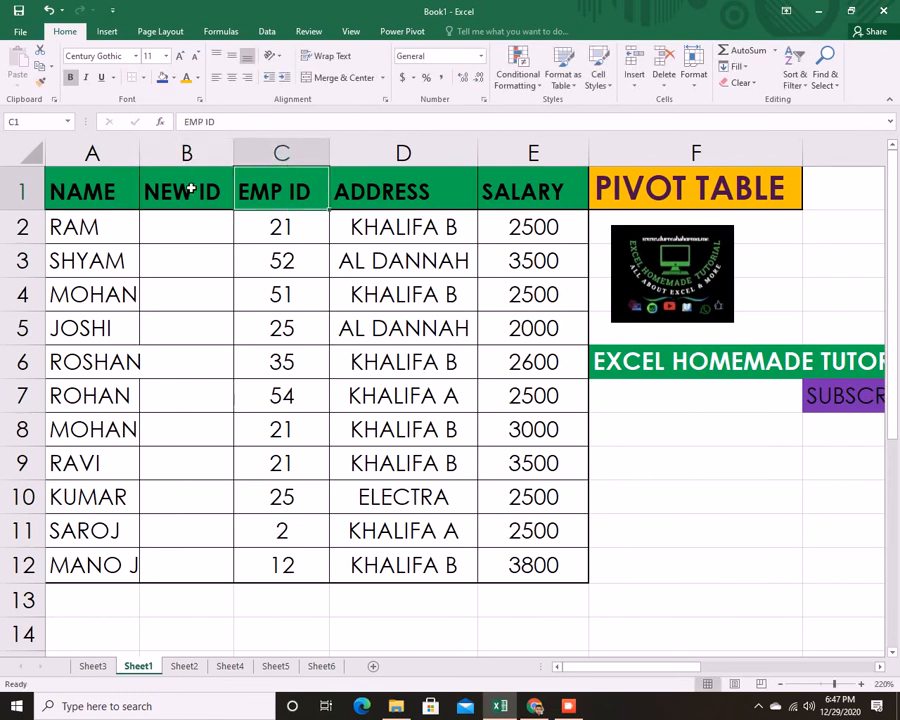
Enter 25, 231 and 232 as the first three NEW ID values in cells B2 to B4
{"action": "left_click", "coordinate": [190, 188]}
{"action": "key", "text": "Down"}
{"action": "type", "text": "25"}
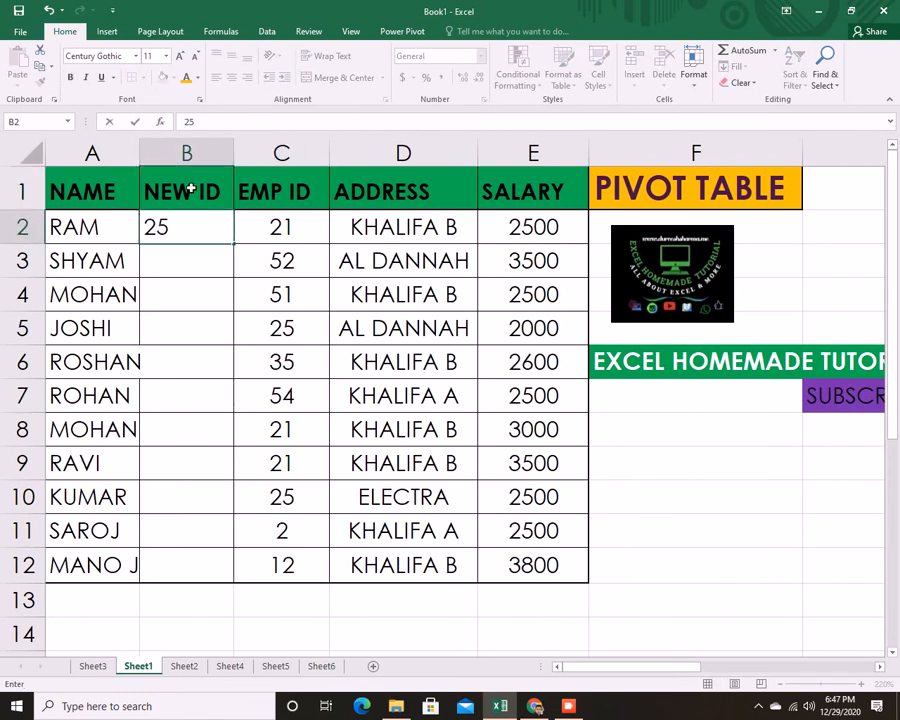
{"action": "key", "text": "Return"}
{"action": "type", "text": "23136"}
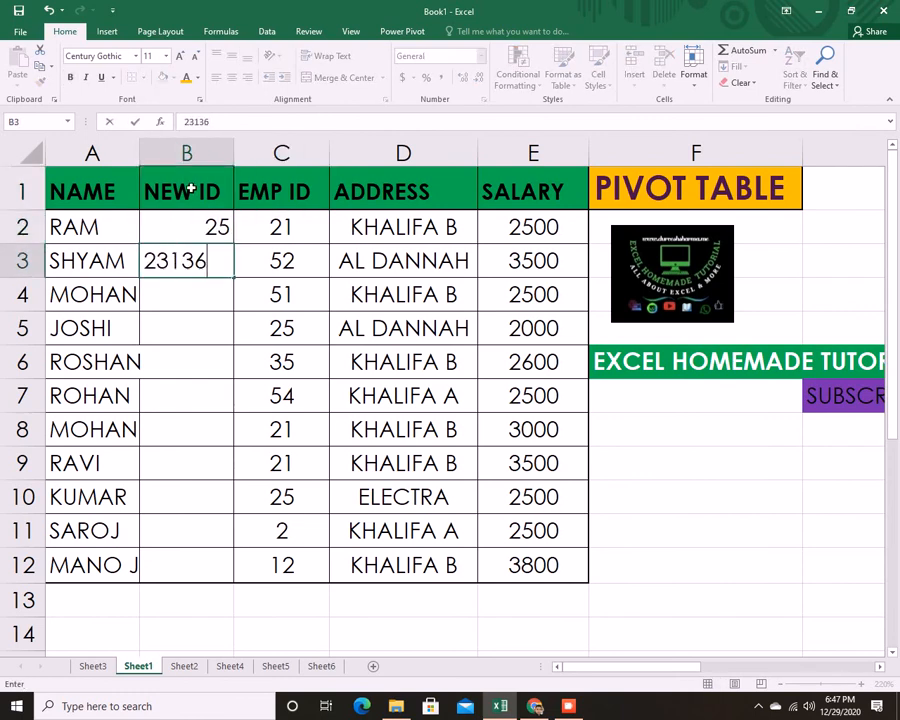
{"action": "key", "text": "BackSpace"}
{"action": "key", "text": "BackSpace"}
{"action": "key", "text": "Return"}
{"action": "type", "text": "232"}
{"action": "key", "text": "Return"}
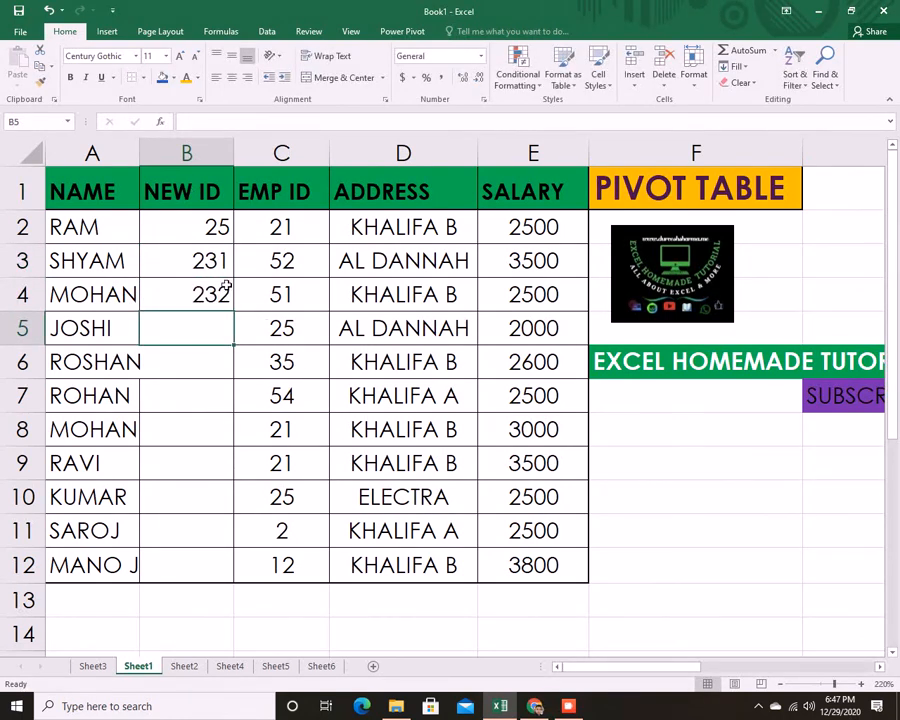
Copy the three NEW ID values from B2:B4 into B5:B7 and again into B8:B10
{"action": "left_click_drag", "start_coordinate": [215, 235], "coordinate": [193, 552]}
{"action": "key", "text": "ctrl+c"}
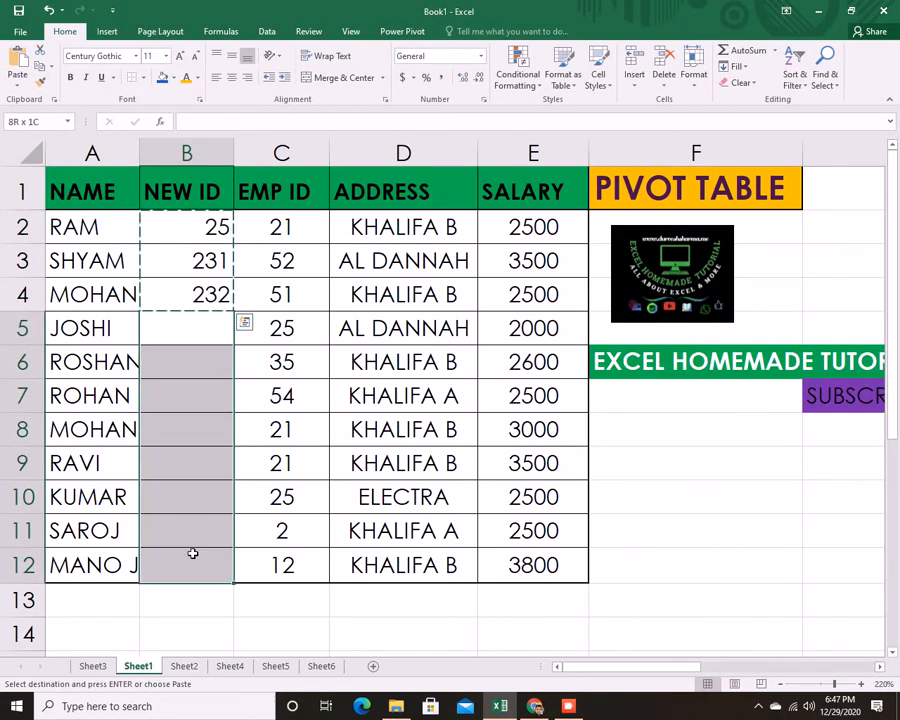
{"action": "key", "text": "ctrl+v"}
{"action": "left_click", "coordinate": [197, 423]}
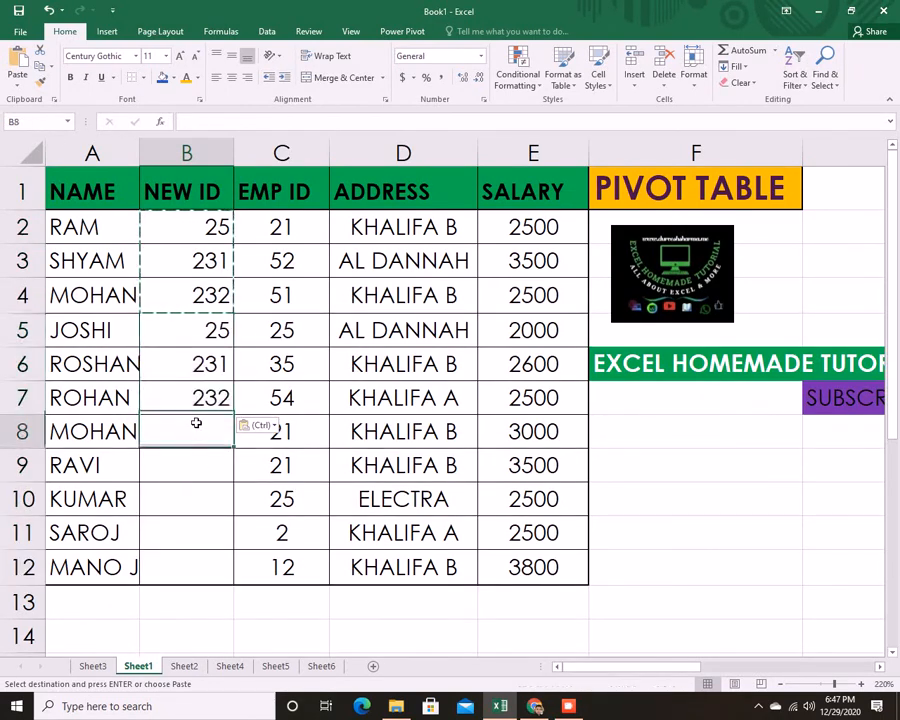
{"action": "key", "text": "ctrl+v"}
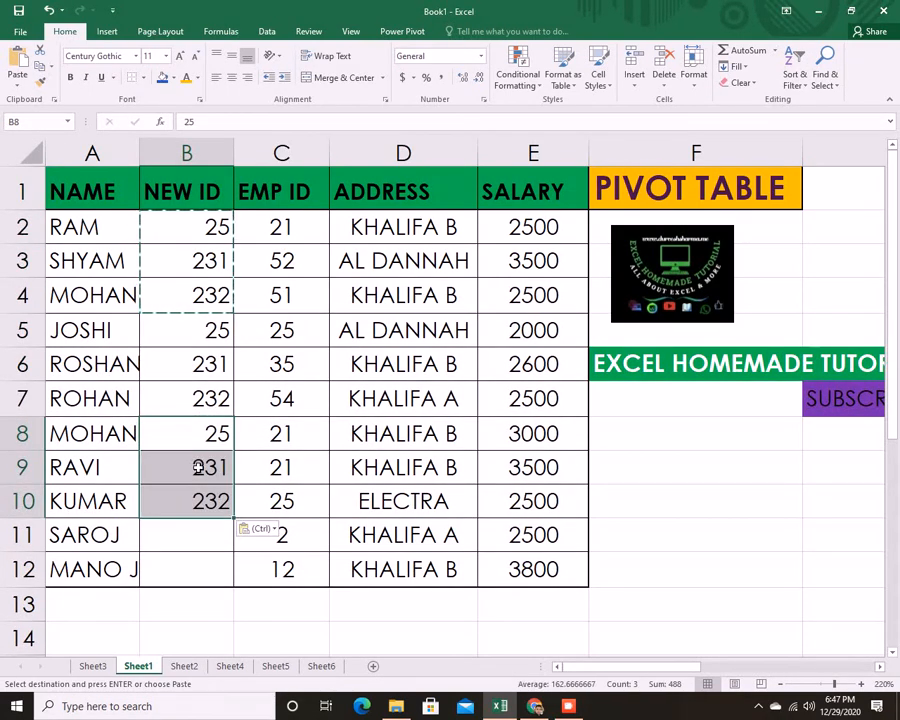
Complete the NEW ID column with 25 in cell B11 and 45 in cell B12
{"action": "left_click", "coordinate": [193, 523]}
{"action": "type", "text": "25"}
{"action": "key", "text": "Return"}
{"action": "type", "text": "45"}
{"action": "key", "text": "Return"}
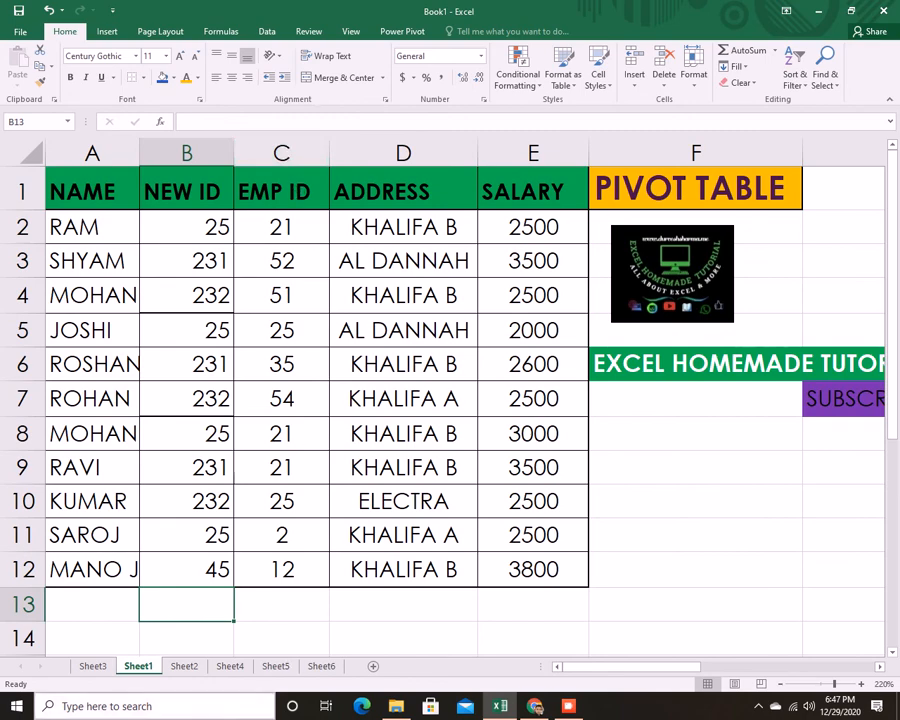
Return to the PivotTable on Sheet3 and regroup its rows with NAME nested under ADDRESS
{"action": "left_click", "coordinate": [172, 662]}
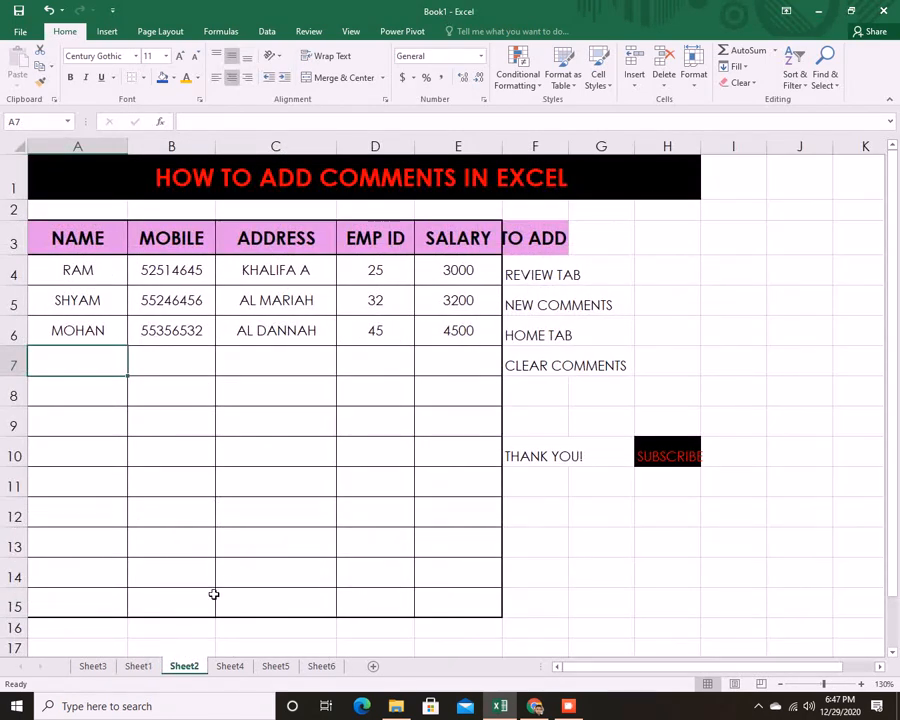
{"action": "left_click", "coordinate": [140, 664]}
{"action": "left_click", "coordinate": [95, 665]}
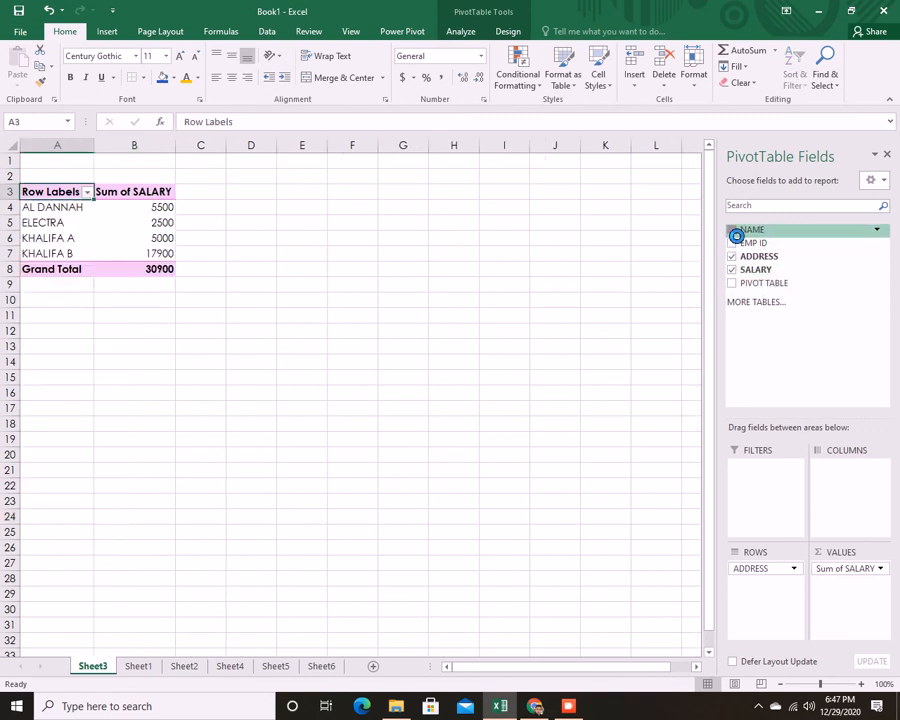
{"action": "left_click", "coordinate": [735, 233]}
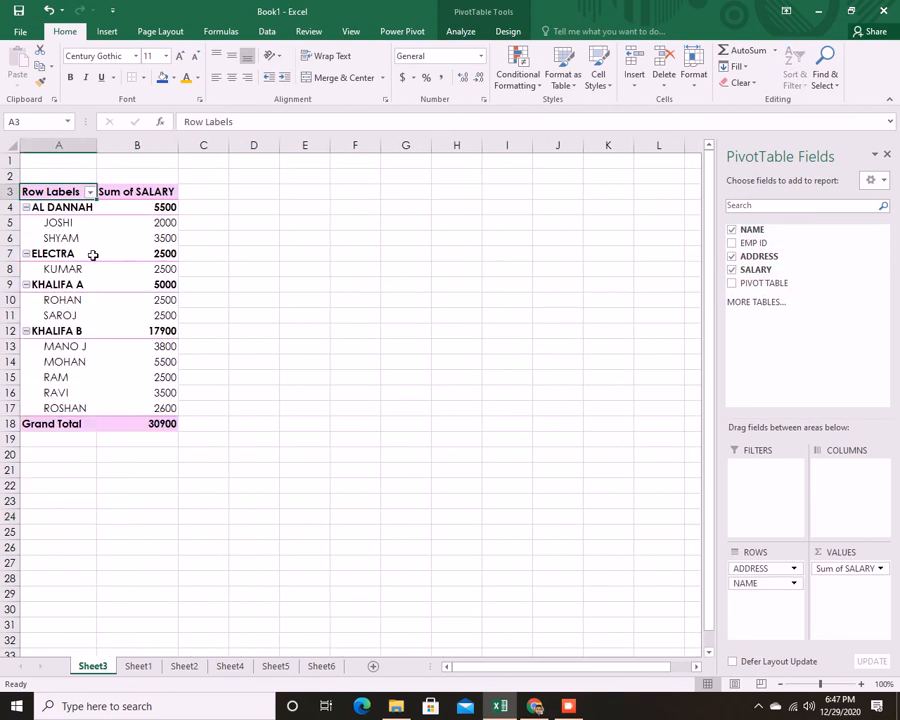
Add EMP ID as a summed value in the PivotTable and inspect individual figures in its column
{"action": "left_click", "coordinate": [731, 243]}
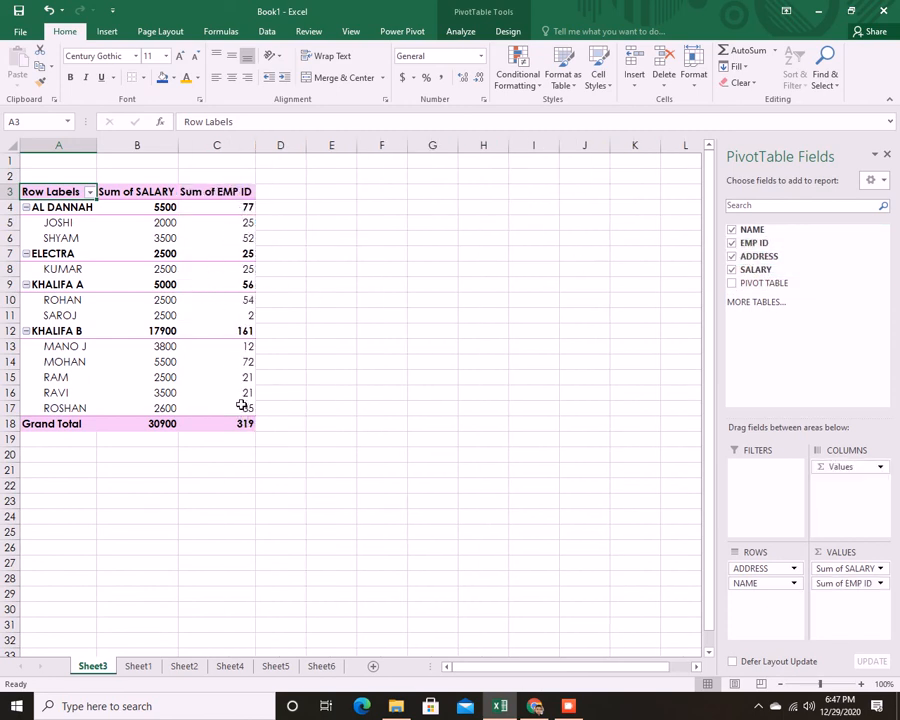
{"action": "left_click", "coordinate": [248, 269]}
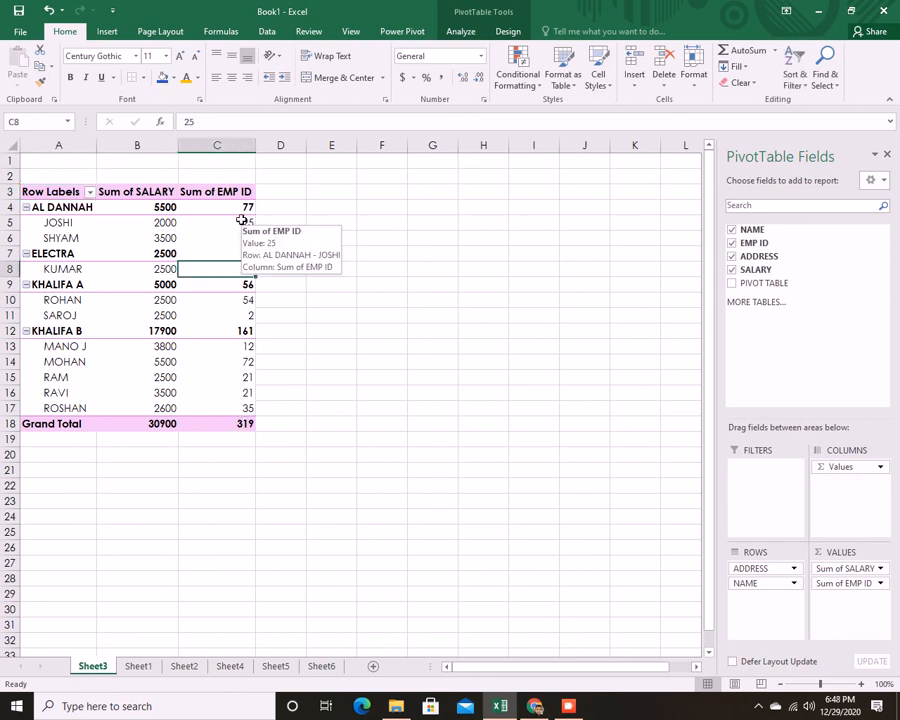
{"action": "left_click", "coordinate": [246, 220]}
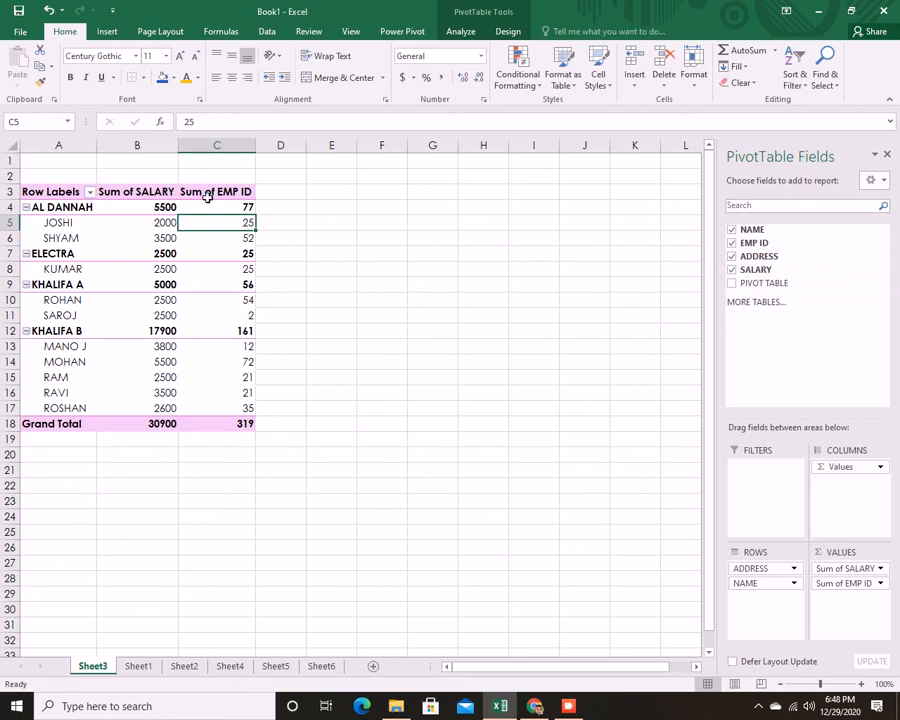
Refresh all PivotTable data to pick up the added source column, continuing with the remaining connections
{"action": "left_click", "coordinate": [458, 31]}
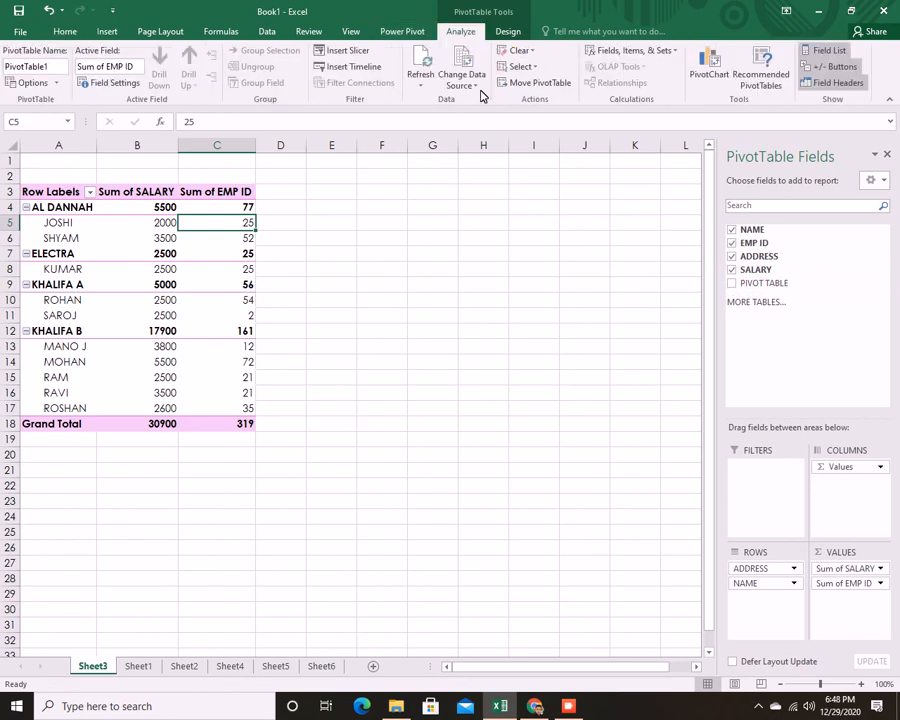
{"action": "left_click", "coordinate": [418, 84]}
{"action": "left_click", "coordinate": [456, 116]}
{"action": "left_click", "coordinate": [455, 392]}
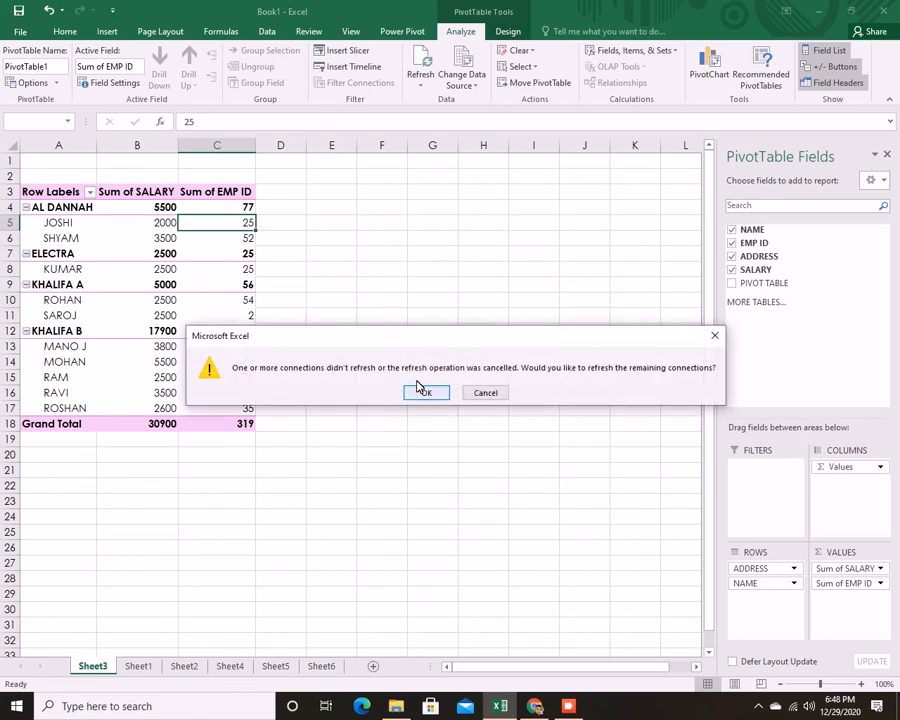
{"action": "left_click", "coordinate": [420, 390]}
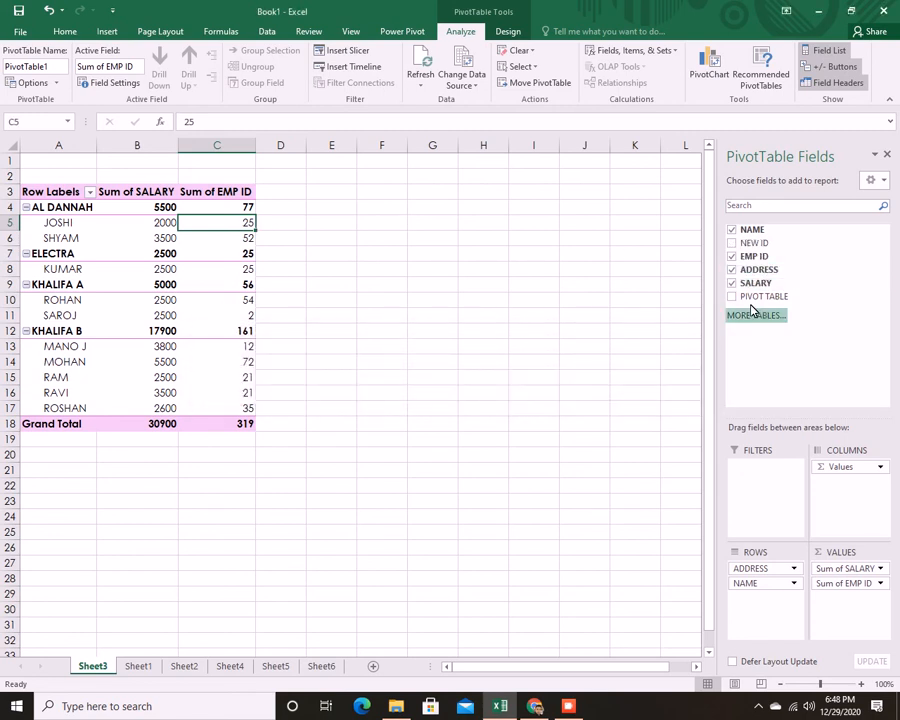
Replace EMP ID with NEW ID as a summed value in the PivotTable and review the NEW ID figures
{"action": "left_click", "coordinate": [731, 256]}
{"action": "left_click", "coordinate": [731, 243]}
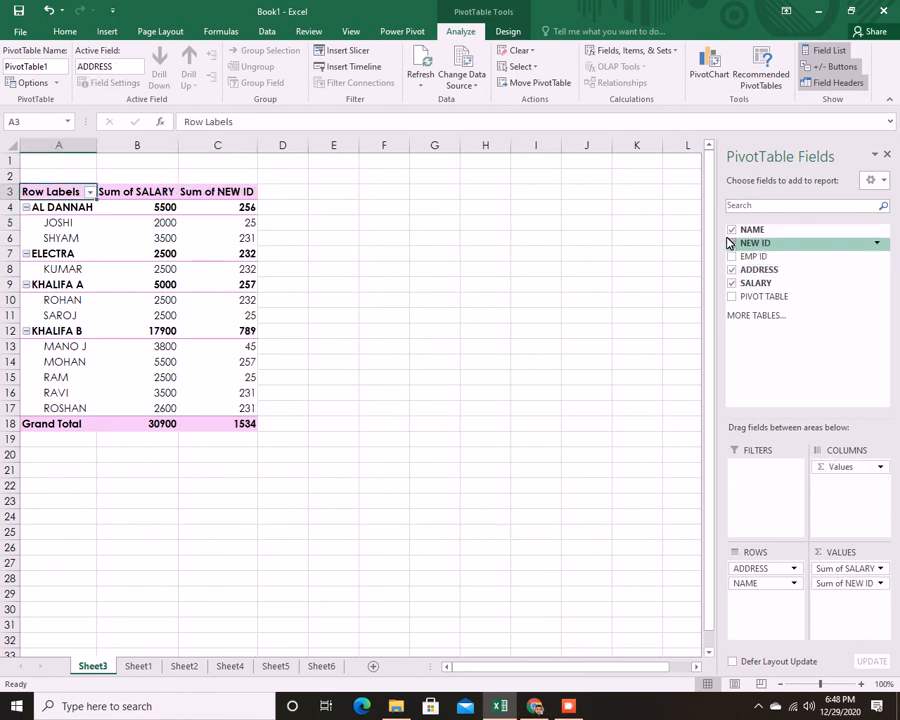
{"action": "left_click_drag", "start_coordinate": [251, 219], "coordinate": [307, 333]}
{"action": "left_click", "coordinate": [414, 249]}
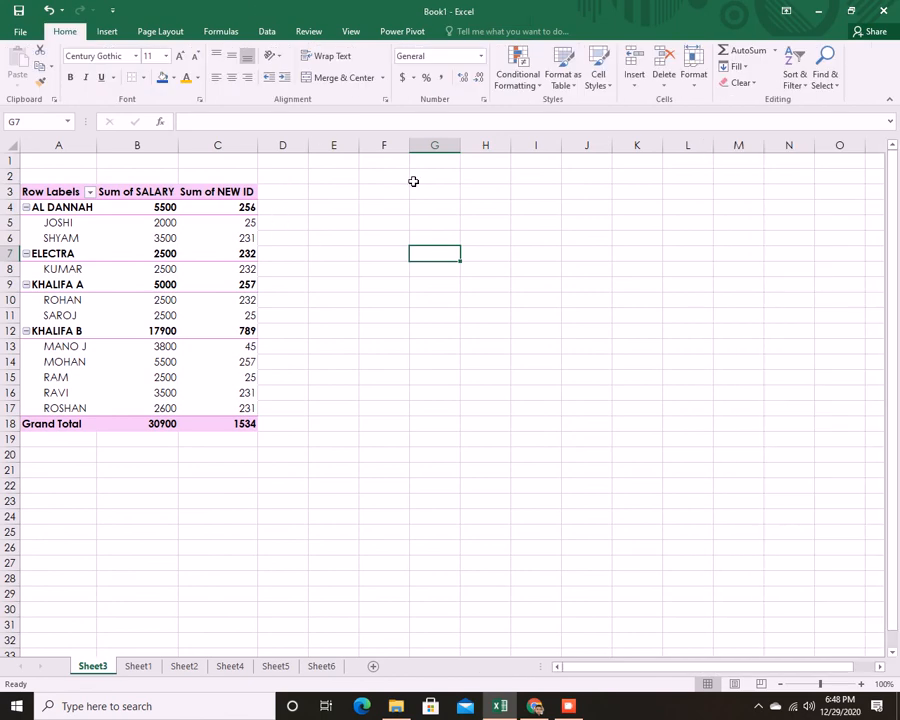
{"action": "left_click_drag", "start_coordinate": [251, 222], "coordinate": [282, 378]}
{"action": "left_click", "coordinate": [335, 284]}
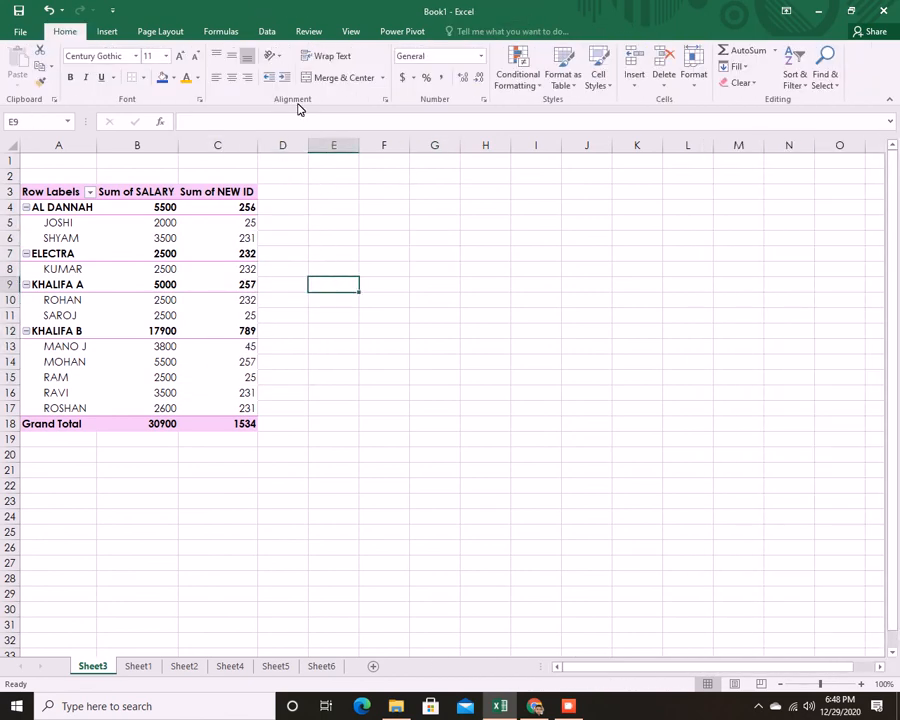
On Sheet1, delete the columns from F onward that hold the PIVOT TABLE, EXCEL HOMEMADE TUTORIAL and SUBSCRIBE banners
{"action": "left_click", "coordinate": [138, 666]}
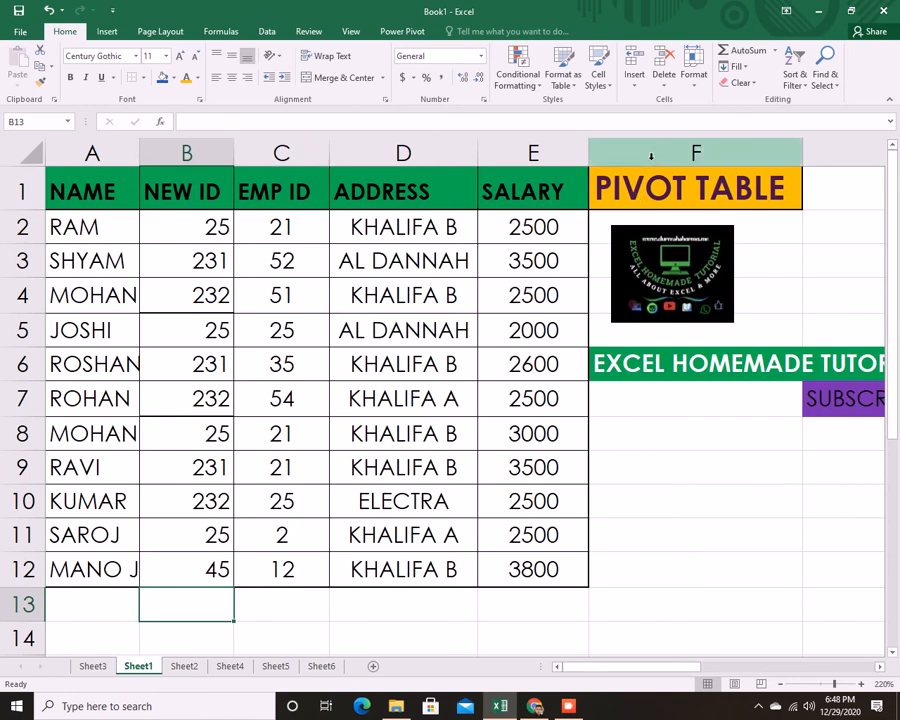
{"action": "left_click", "coordinate": [690, 152]}
{"action": "right_click", "coordinate": [720, 167]}
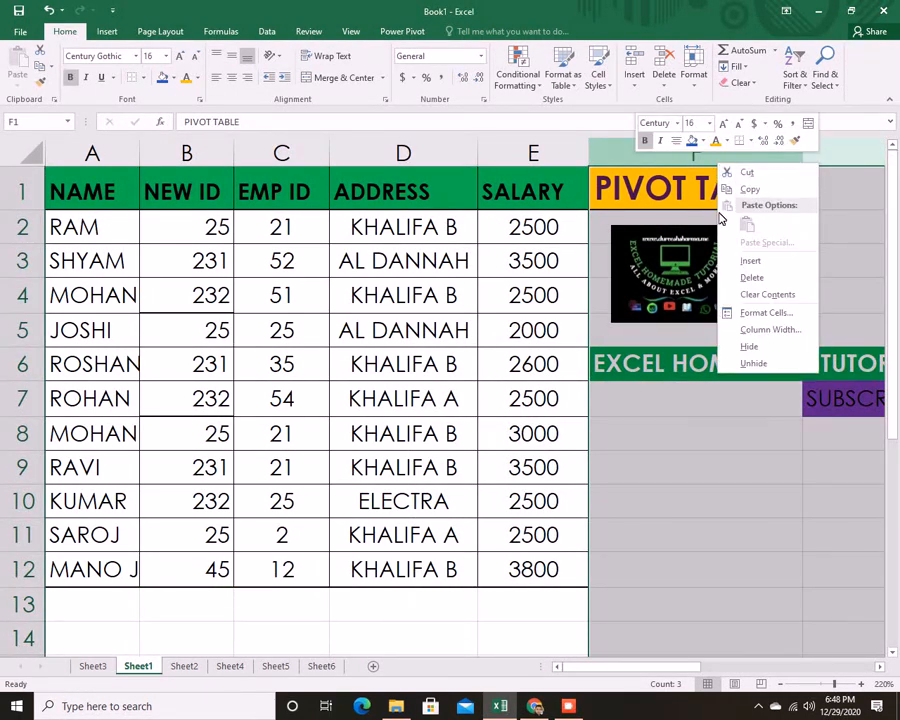
{"action": "left_click", "coordinate": [739, 276]}
{"action": "left_click", "coordinate": [678, 350]}
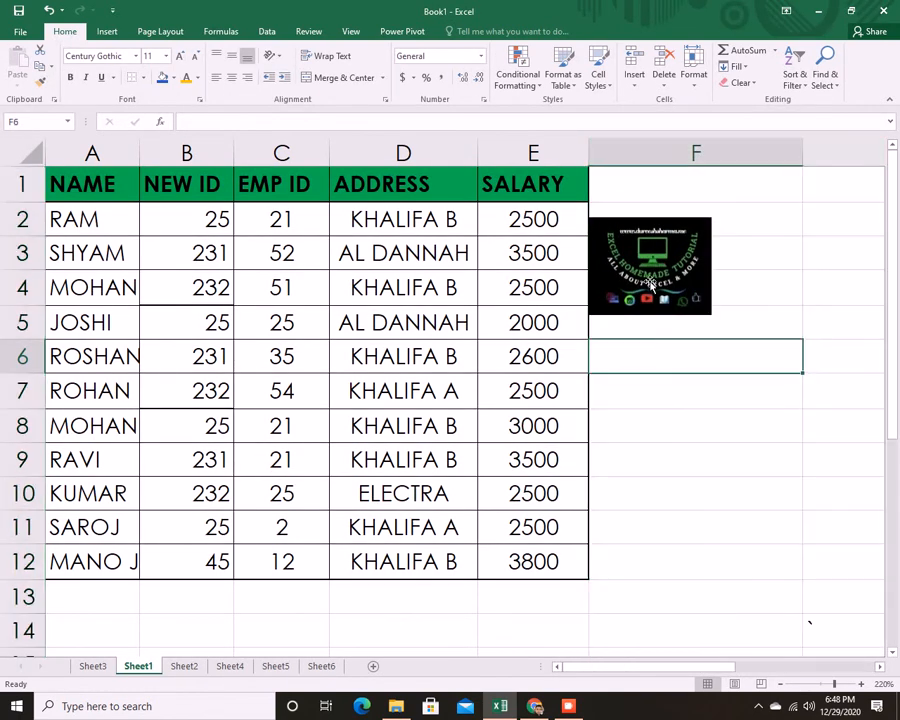
Delete the EXCEL HOMEMADE TUTORIAL logo picture beside the SALARY column
{"action": "left_click", "coordinate": [660, 278]}
{"action": "key", "text": "Delete"}
{"action": "left_click", "coordinate": [736, 262]}
Add a DEDUCTION column header in cell F1, beside SALARY
{"action": "left_click", "coordinate": [698, 178]}
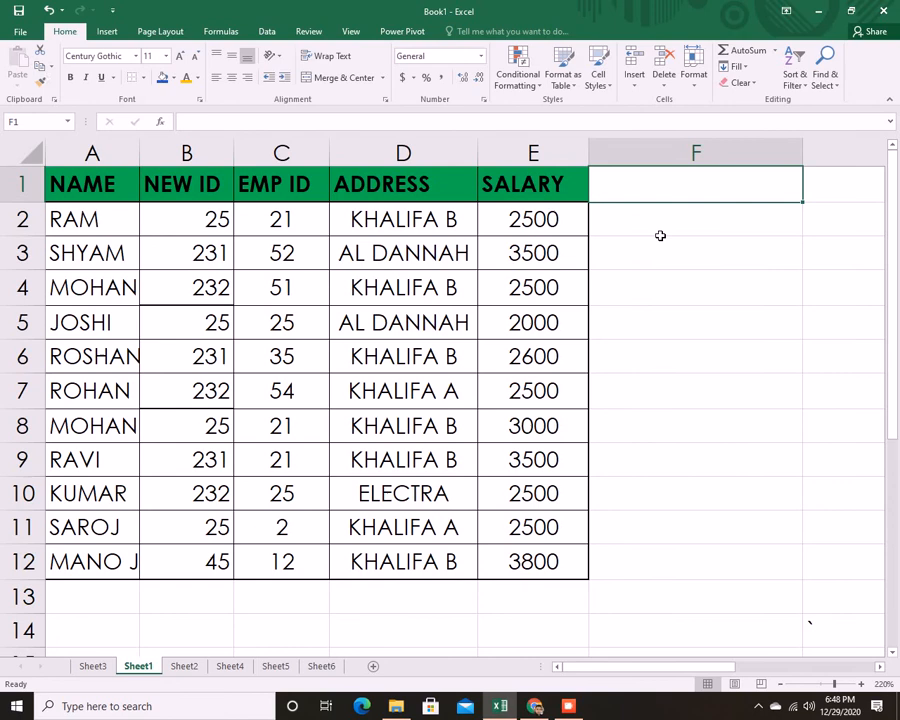
{"action": "type", "text": "DEDU"}
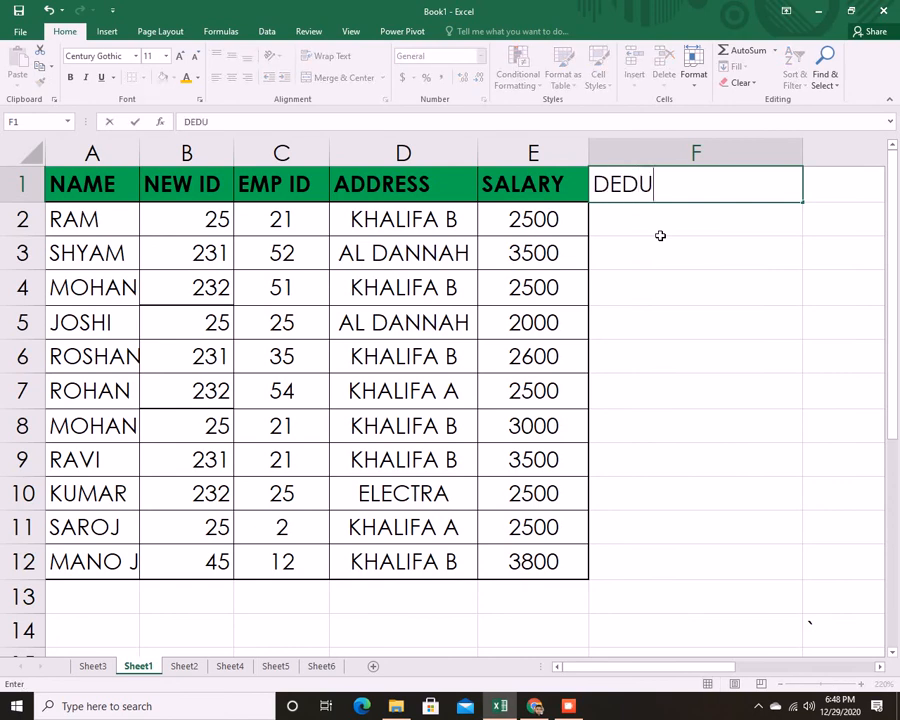
{"action": "type", "text": "CTION"}
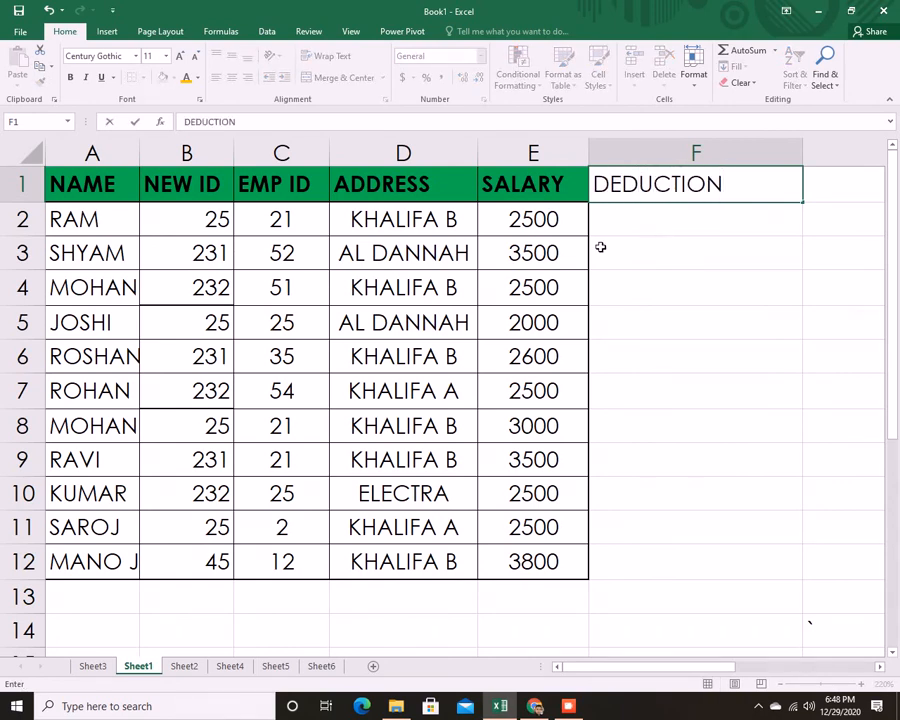
{"action": "left_click", "coordinate": [656, 237]}
Fill the DEDUCTION cells F2 to F7 with 25, 32, 25, 26, 25 and 45
{"action": "left_click", "coordinate": [647, 216]}
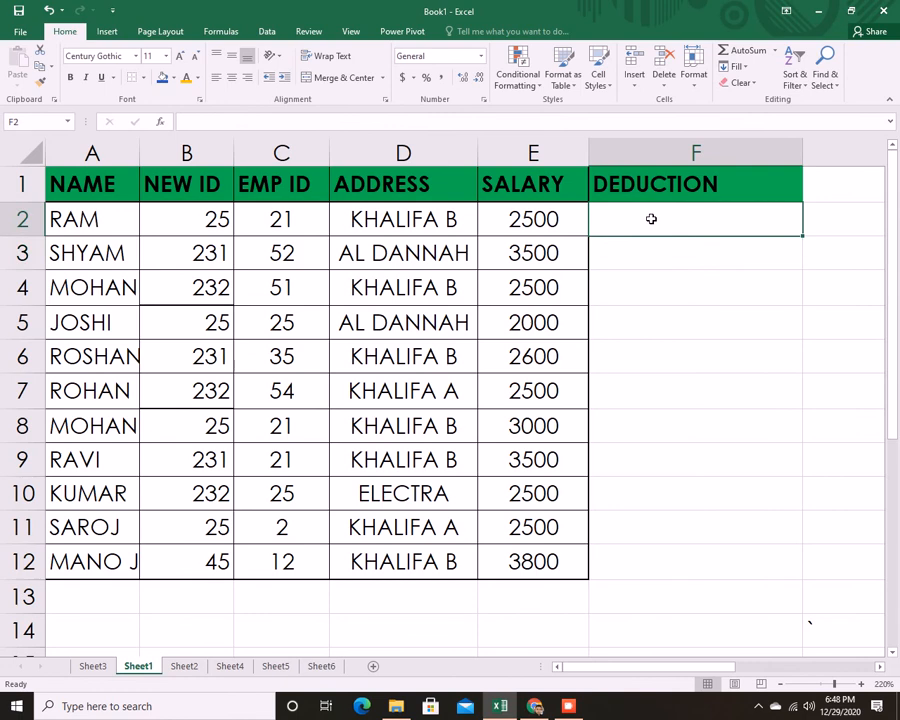
{"action": "type", "text": "25"}
{"action": "key", "text": "Return"}
{"action": "type", "text": "32"}
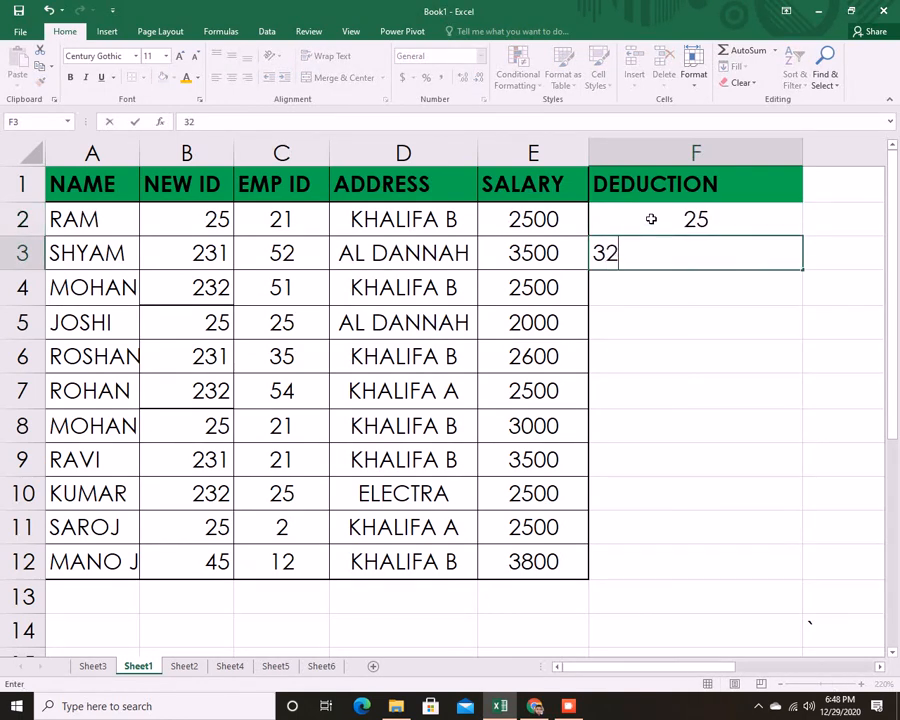
{"action": "key", "text": "Return"}
{"action": "type", "text": "25"}
{"action": "key", "text": "Return"}
{"action": "type", "text": "26"}
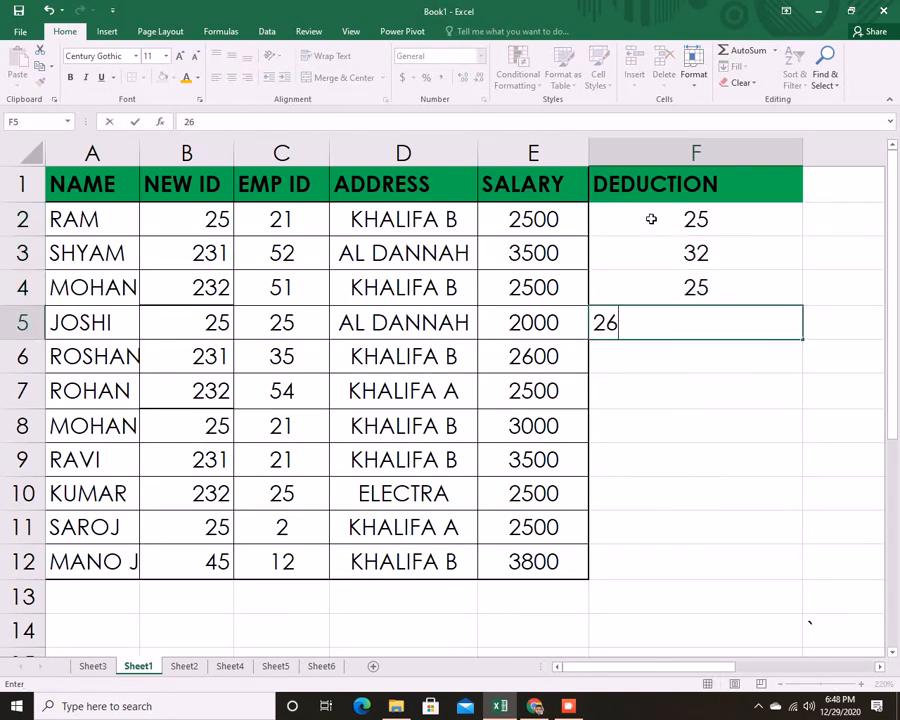
{"action": "key", "text": "Return"}
{"action": "type", "text": "25"}
{"action": "key", "text": "Return"}
{"action": "type", "text": "45"}
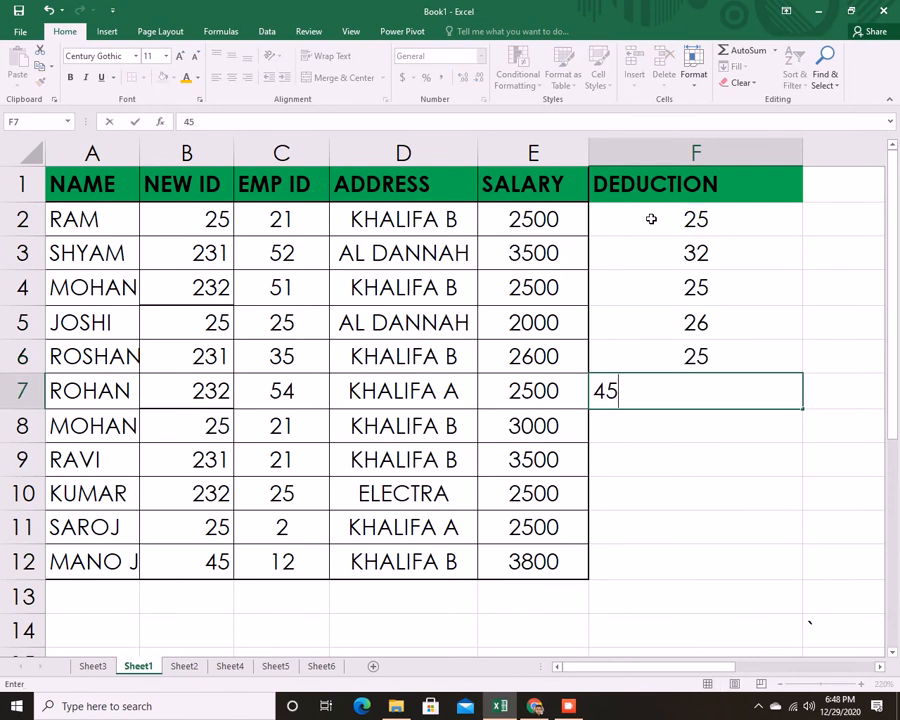
{"action": "key", "text": "Return"}
Fill the remaining DEDUCTION cells F8 to F12 with 265, 46, 3122, 2362 and 32
{"action": "type", "text": "265"}
{"action": "key", "text": "Return"}
{"action": "type", "text": "46"}
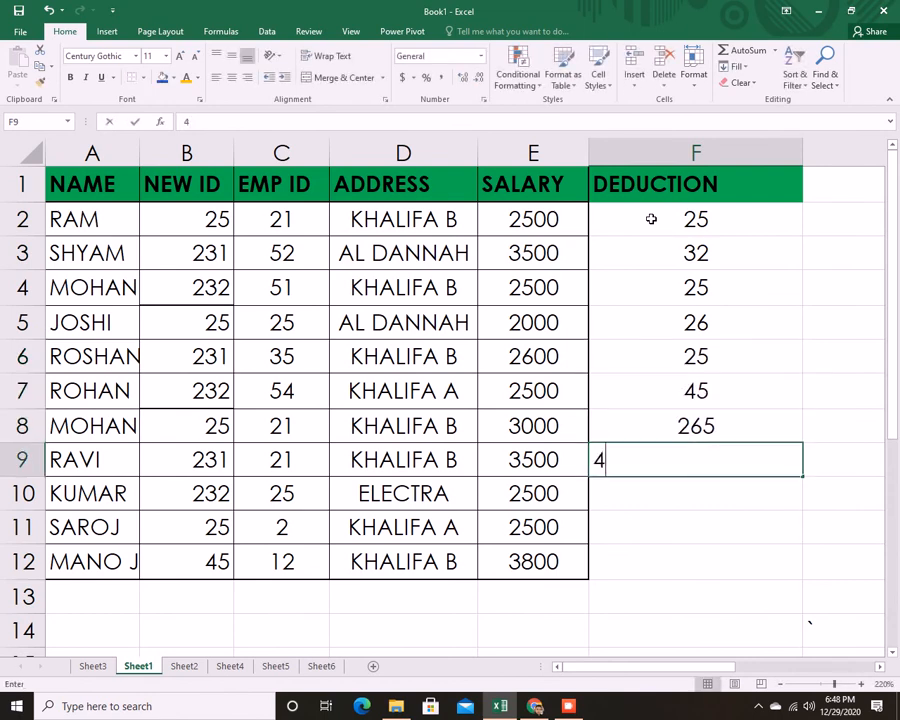
{"action": "key", "text": "Return"}
{"action": "type", "text": "3122"}
{"action": "key", "text": "Return"}
{"action": "type", "text": "2362"}
{"action": "key", "text": "Return"}
{"action": "type", "text": "32"}
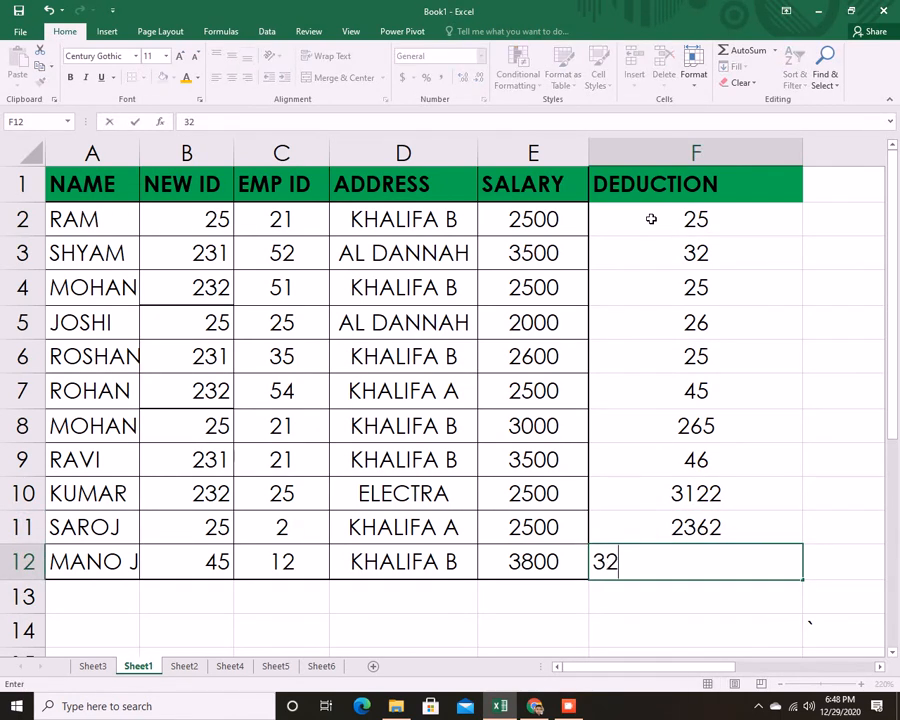
{"action": "key", "text": "Return"}
Correct the DEDUCTION value in cell F10 to 222
{"action": "key", "text": "Up"}
{"action": "key", "text": "Up"}
{"action": "key", "text": "Up"}
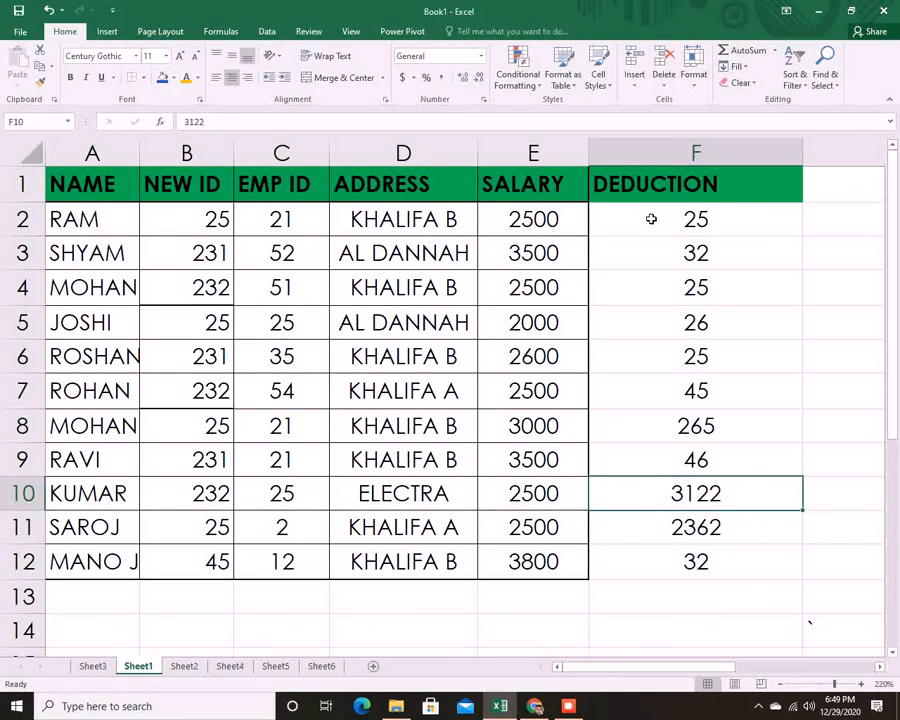
{"action": "type", "text": "222"}
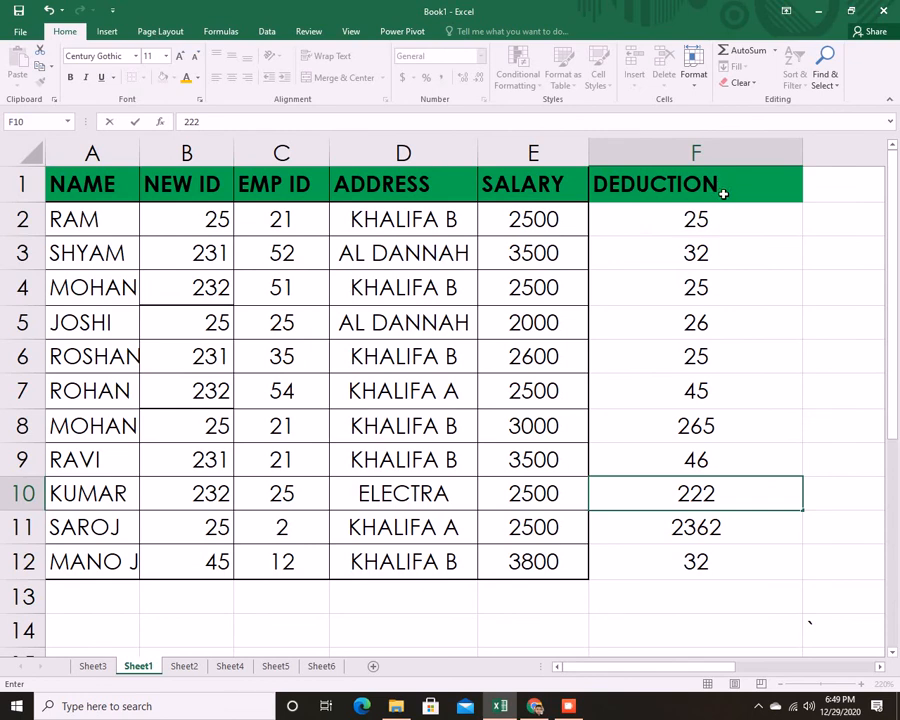
Apply all borders to the DEDUCTION values in F2:F12
{"action": "left_click_drag", "start_coordinate": [690, 219], "coordinate": [663, 558]}
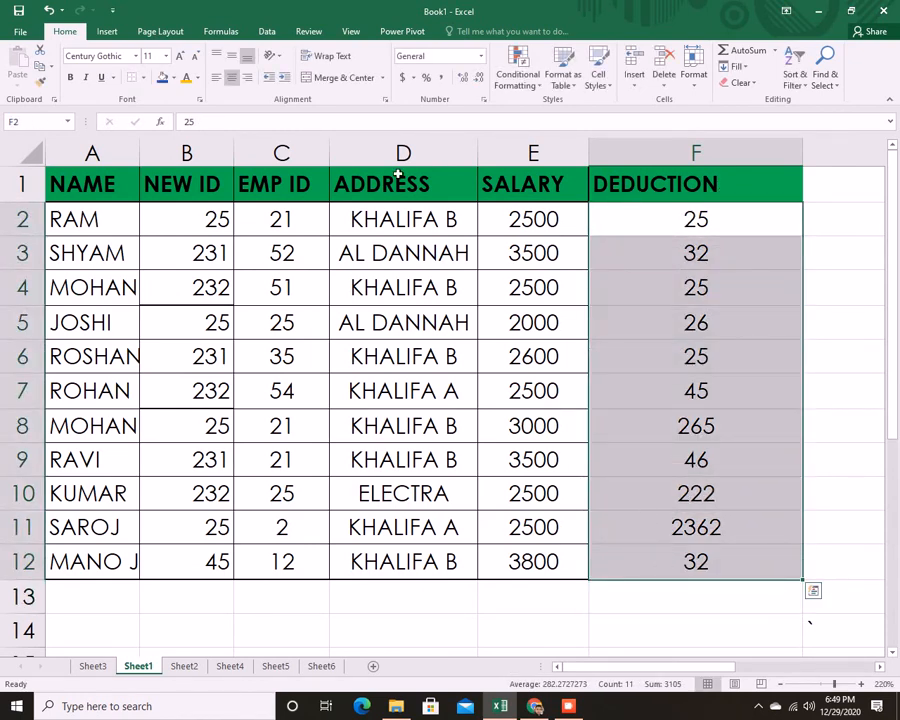
{"action": "left_click", "coordinate": [143, 77]}
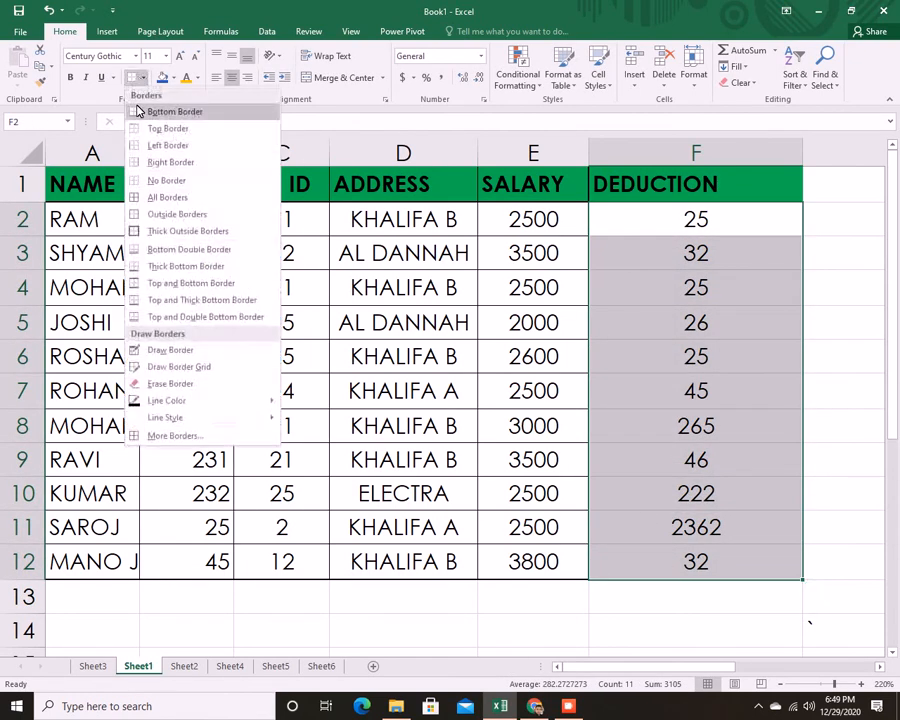
{"action": "left_click", "coordinate": [166, 187]}
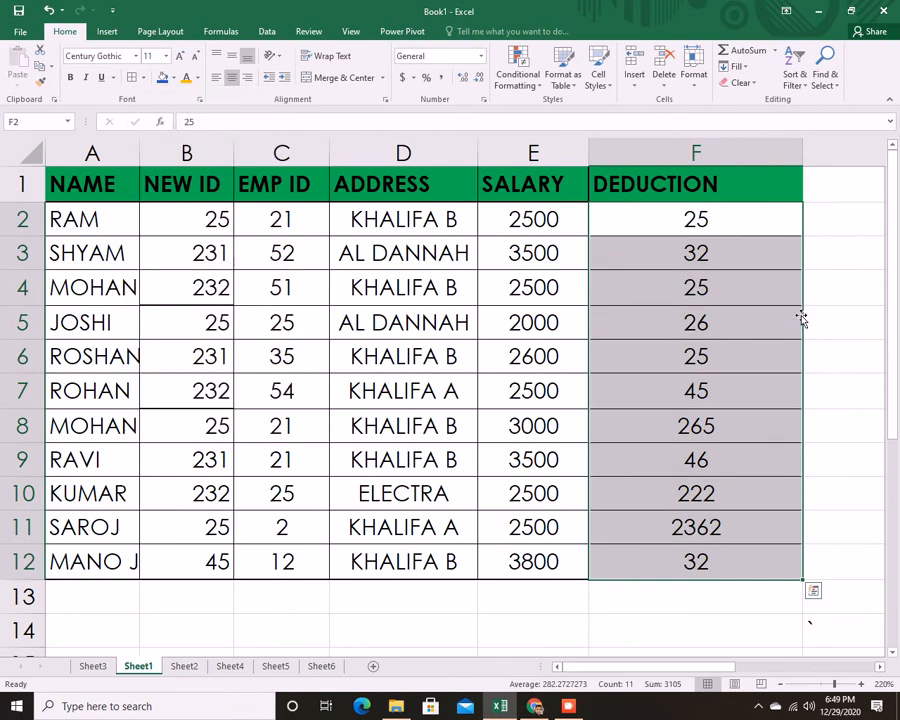
{"action": "left_click", "coordinate": [808, 320]}
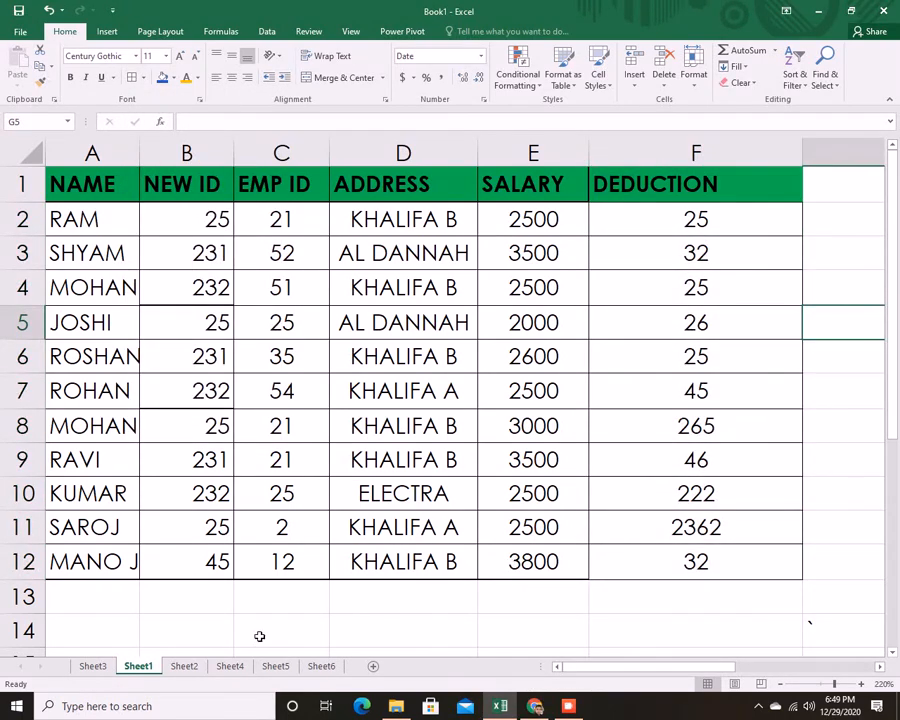
Select the PivotTable on Sheet3 and bring up its analysis commands
{"action": "left_click", "coordinate": [93, 664]}
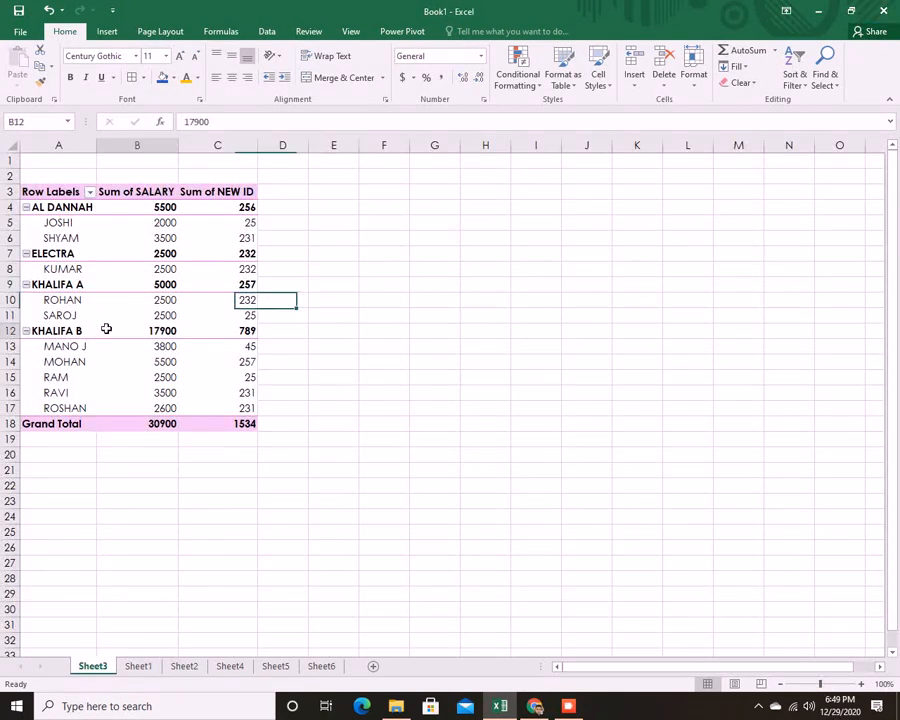
{"action": "left_click", "coordinate": [106, 329]}
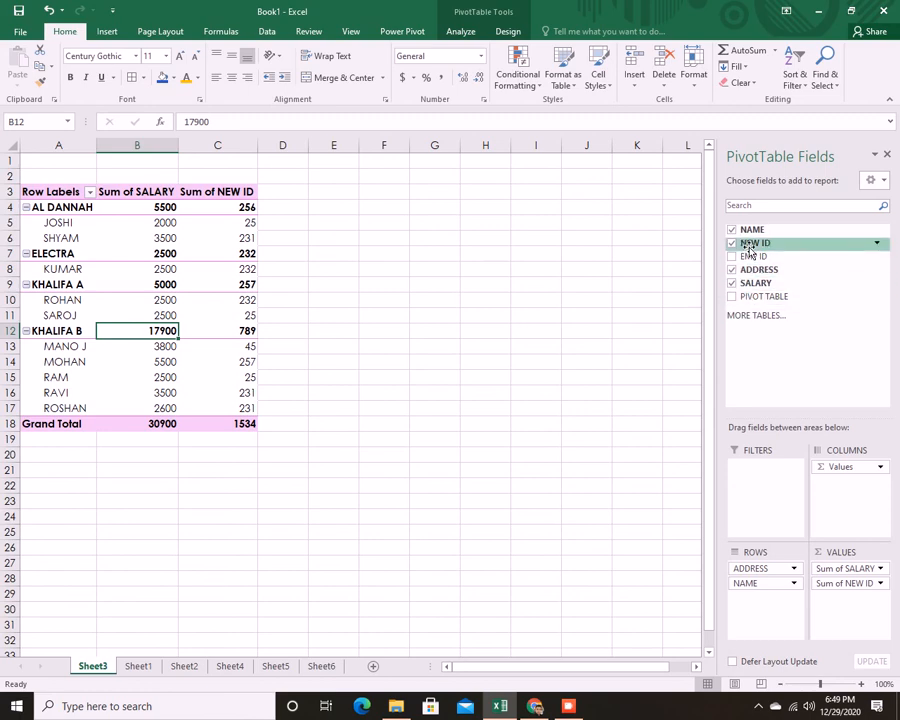
{"action": "scroll", "coordinate": [398, 455], "scroll_direction": "up", "scroll_amount": 1, "text": "ctrl"}
{"action": "scroll", "coordinate": [398, 455], "scroll_direction": "up", "scroll_amount": 2, "text": "ctrl"}
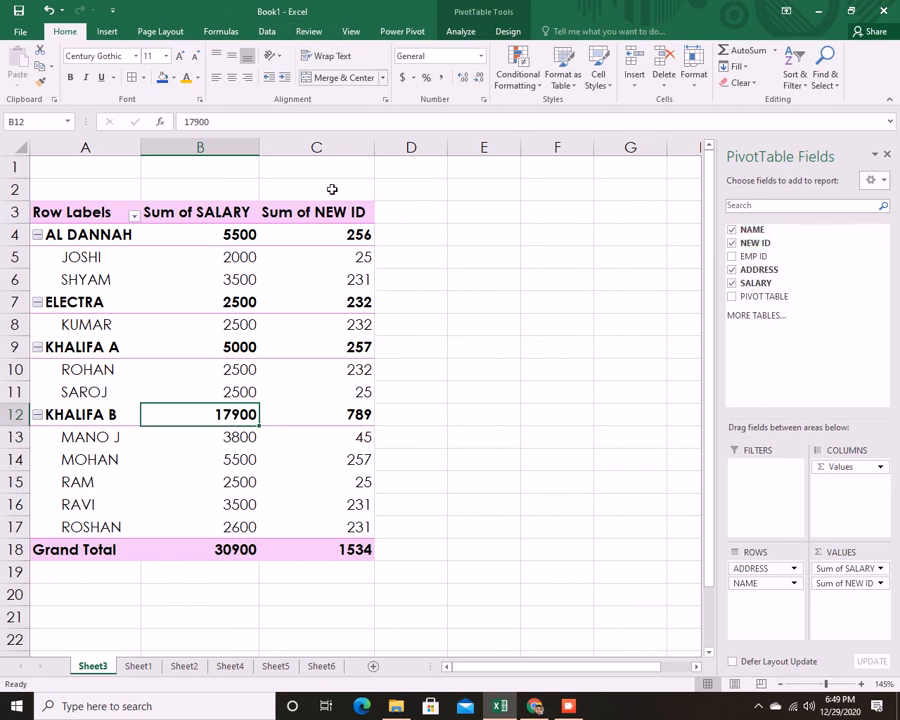
{"action": "left_click", "coordinate": [455, 30]}
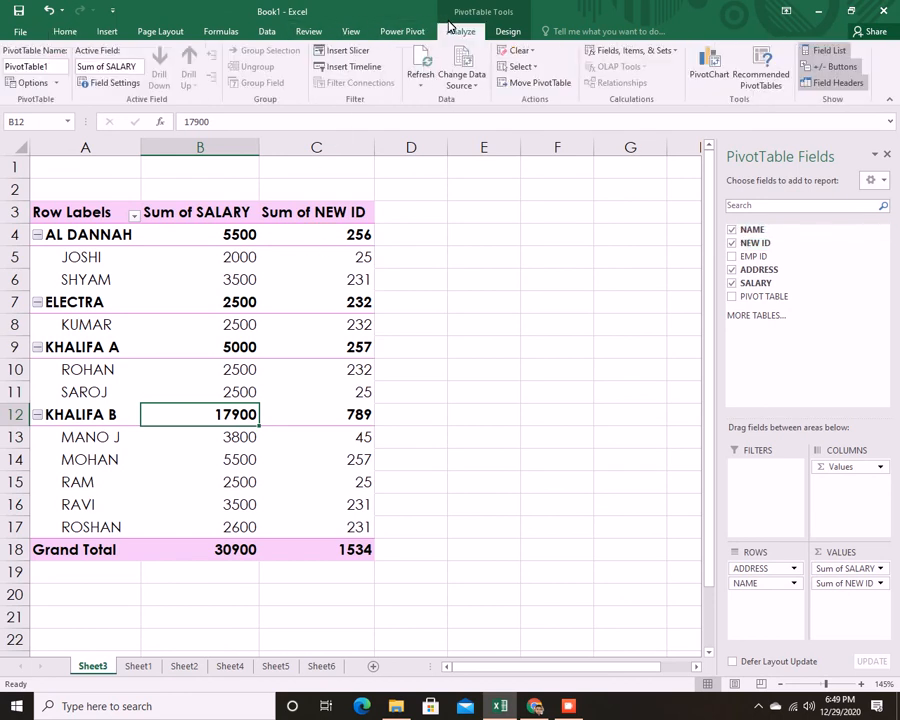
{"action": "left_click", "coordinate": [465, 82]}
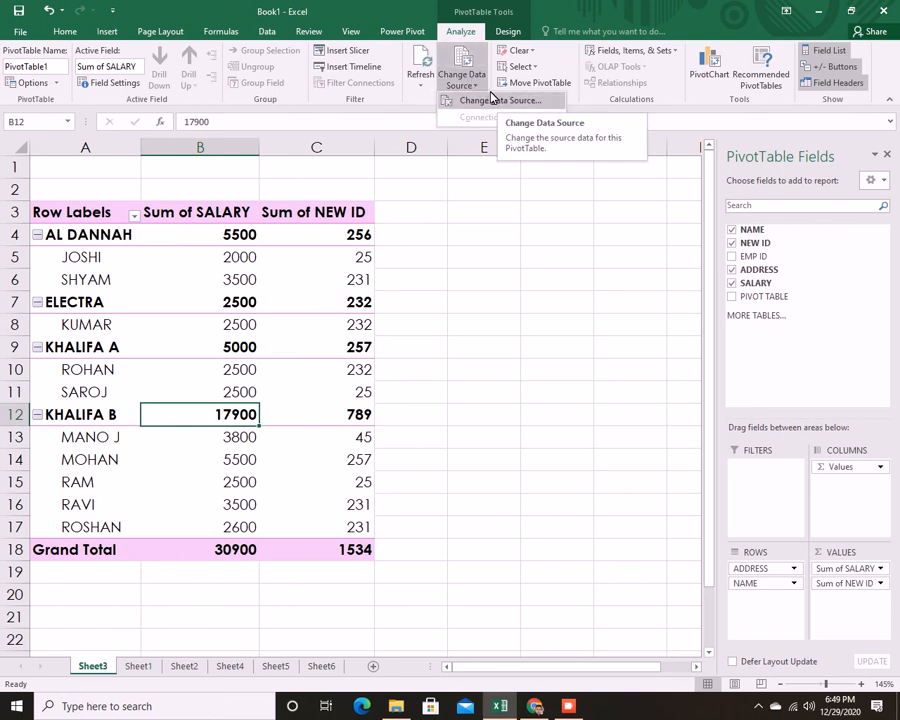
{"action": "left_click", "coordinate": [135, 662]}
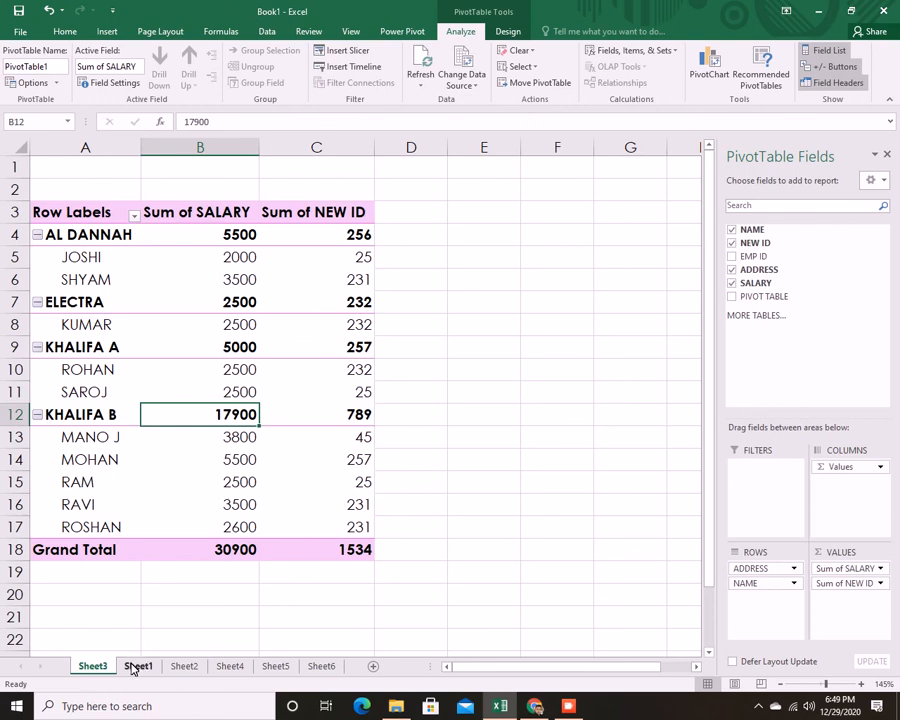
{"action": "left_click", "coordinate": [136, 665]}
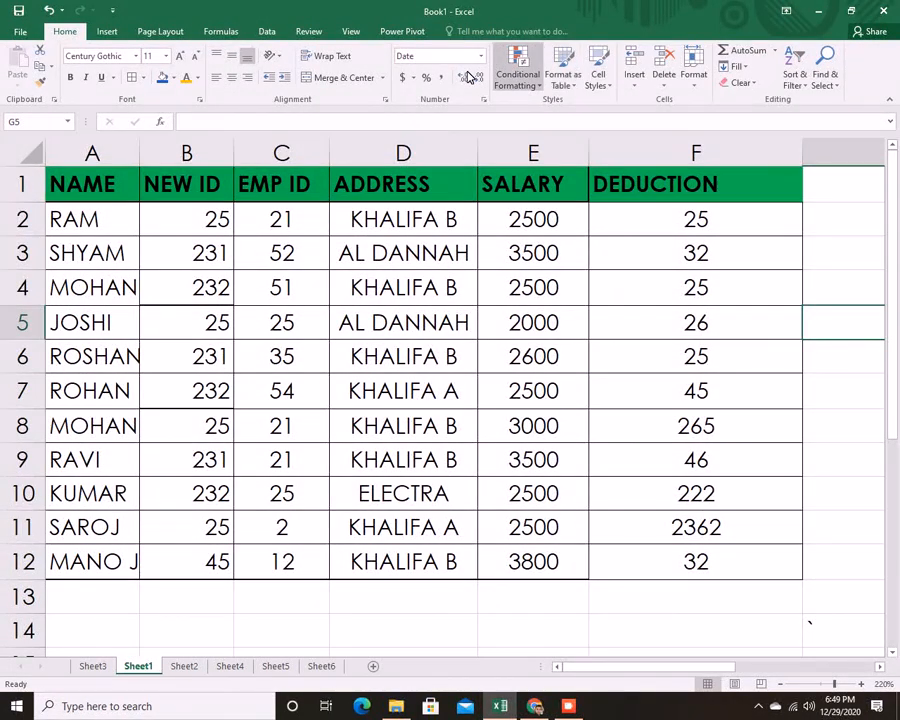
{"action": "left_click", "coordinate": [92, 665]}
Change the PivotTable's data source to Sheet1!$A$1:$F$12 so that it includes the DEDUCTION column
{"action": "left_click", "coordinate": [326, 328]}
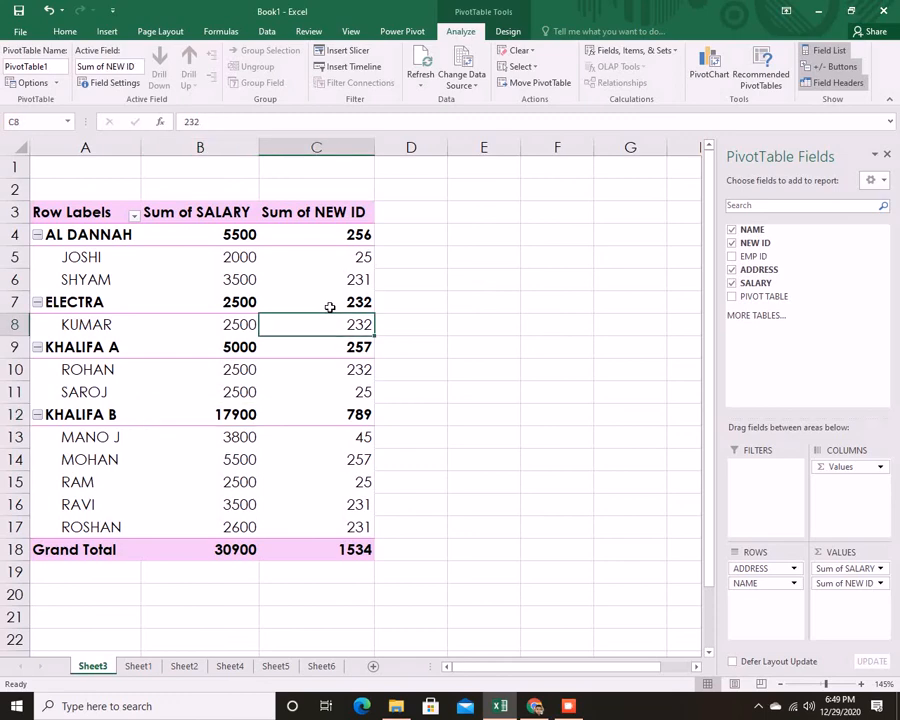
{"action": "left_click", "coordinate": [463, 84]}
{"action": "left_click", "coordinate": [478, 98]}
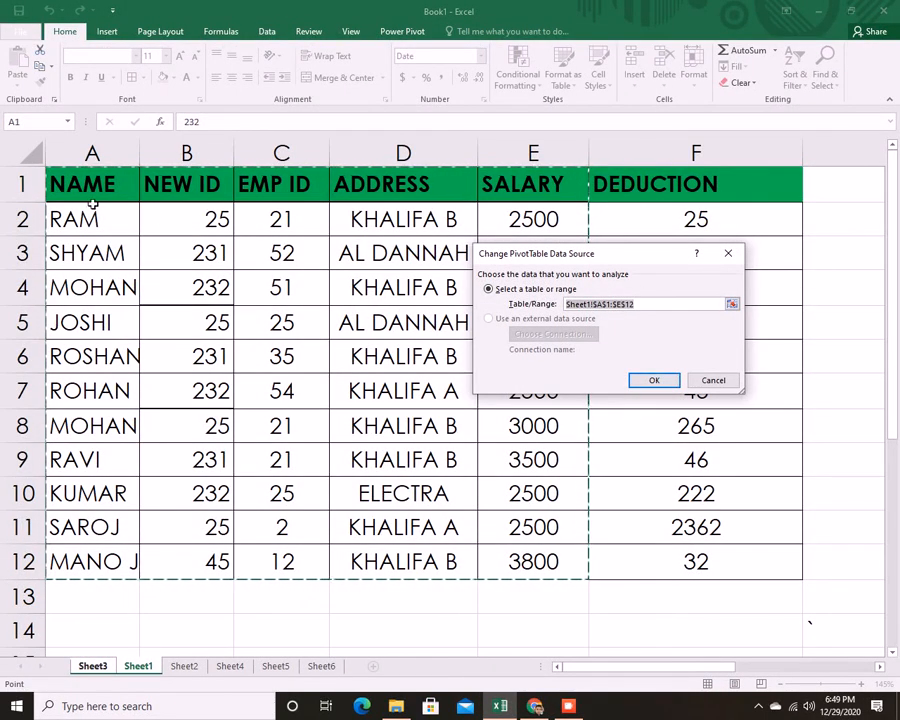
{"action": "left_click_drag", "start_coordinate": [64, 178], "coordinate": [708, 555]}
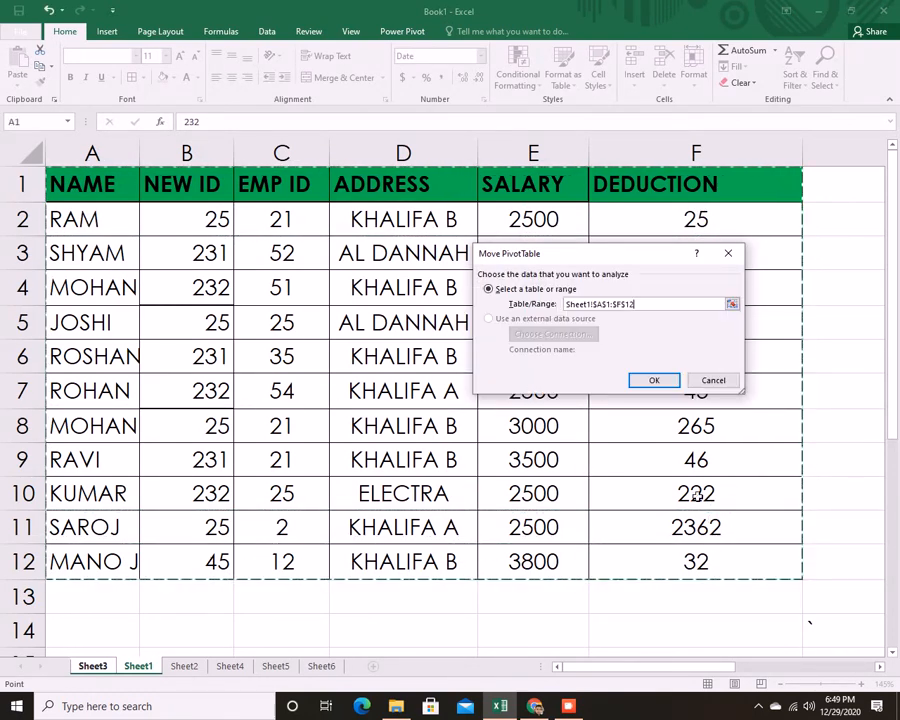
{"action": "left_click", "coordinate": [640, 380]}
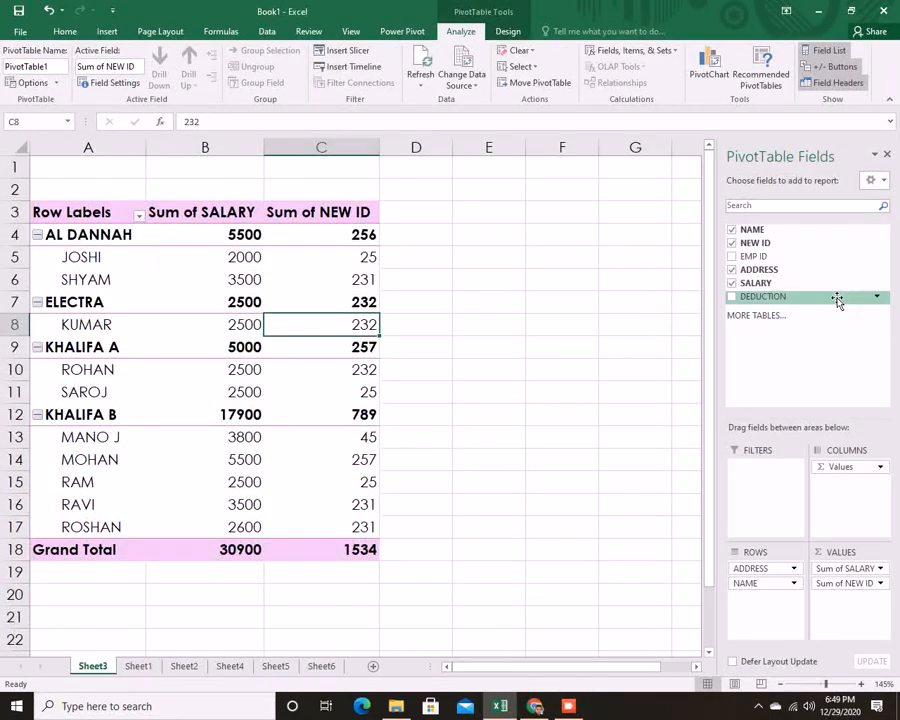
Replace NEW ID with DEDUCTION as a summed value in the PivotTable and review the grand totals
{"action": "left_click", "coordinate": [730, 296]}
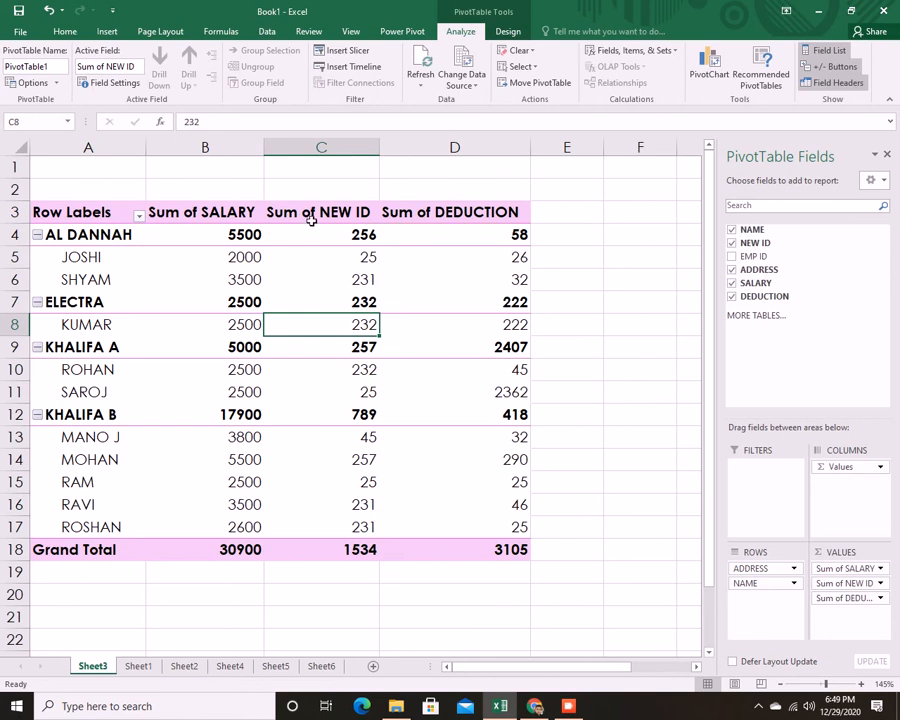
{"action": "left_click", "coordinate": [731, 243]}
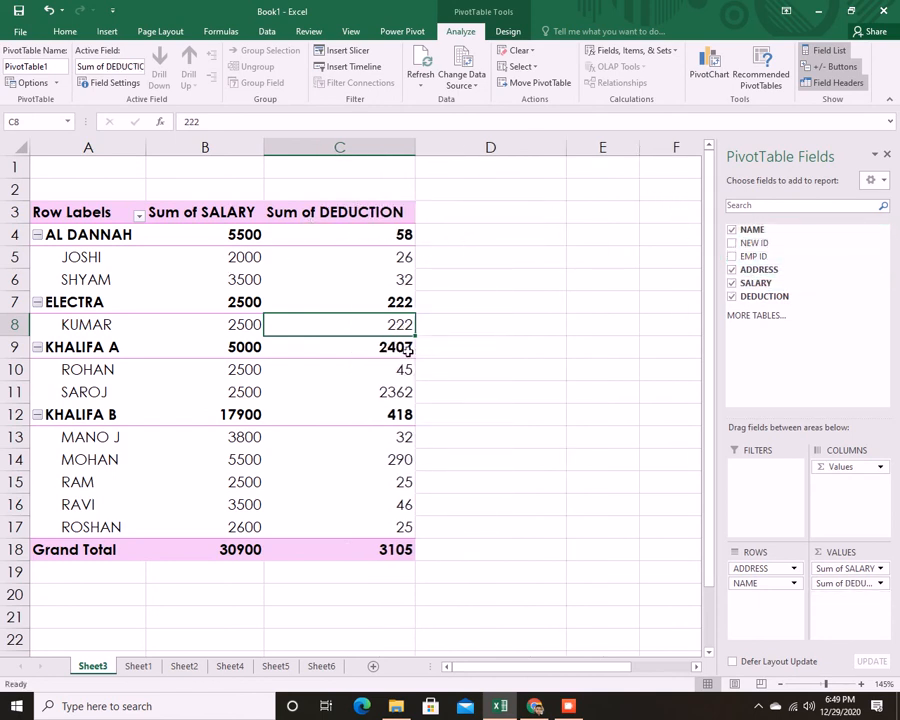
{"action": "left_click", "coordinate": [381, 548]}
{"action": "left_click", "coordinate": [226, 547]}
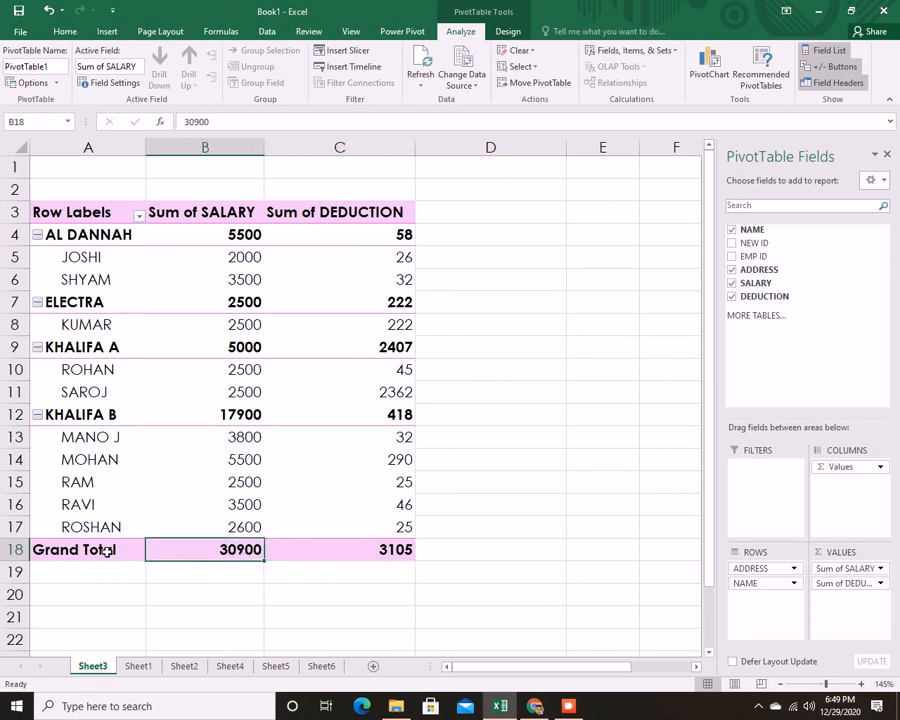
{"action": "left_click", "coordinate": [110, 548]}
{"action": "scroll", "coordinate": [622, 431], "scroll_direction": "up", "scroll_amount": 3}
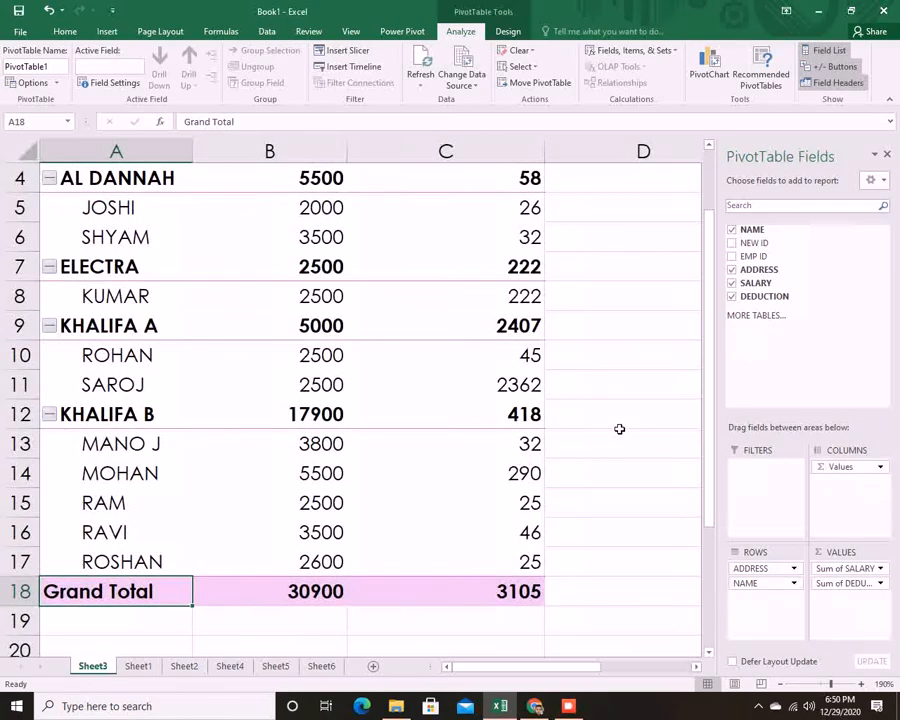